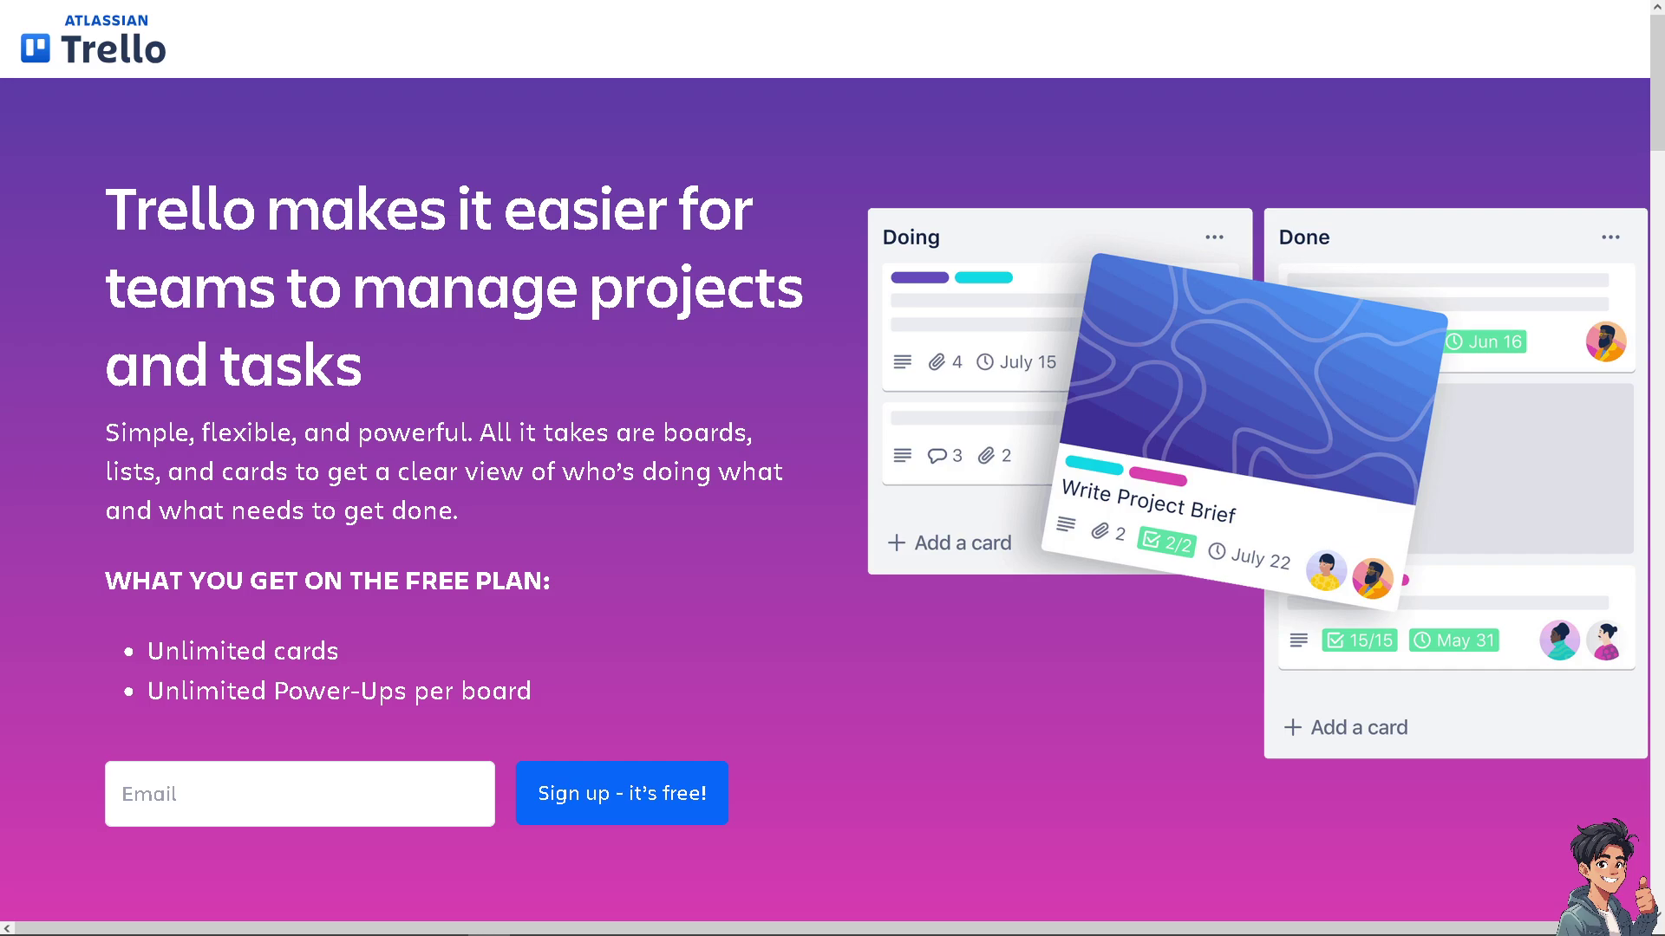
Step: Start the free Trello sign-up and dismiss the saved-password suggestion
click(615, 793)
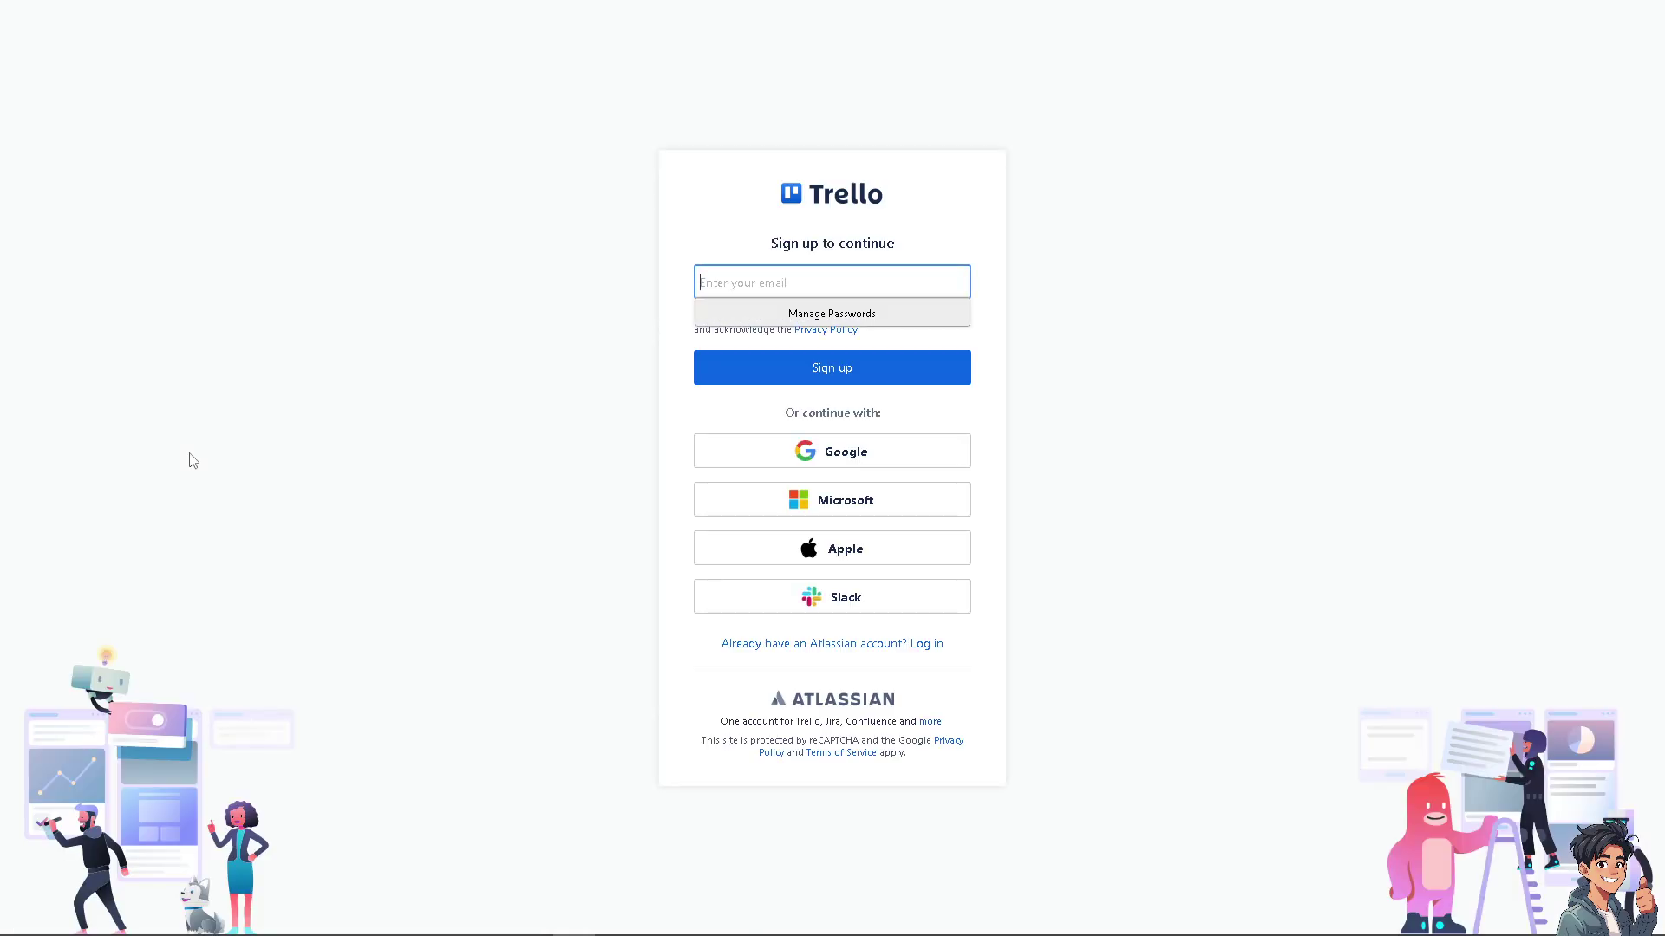
click(225, 420)
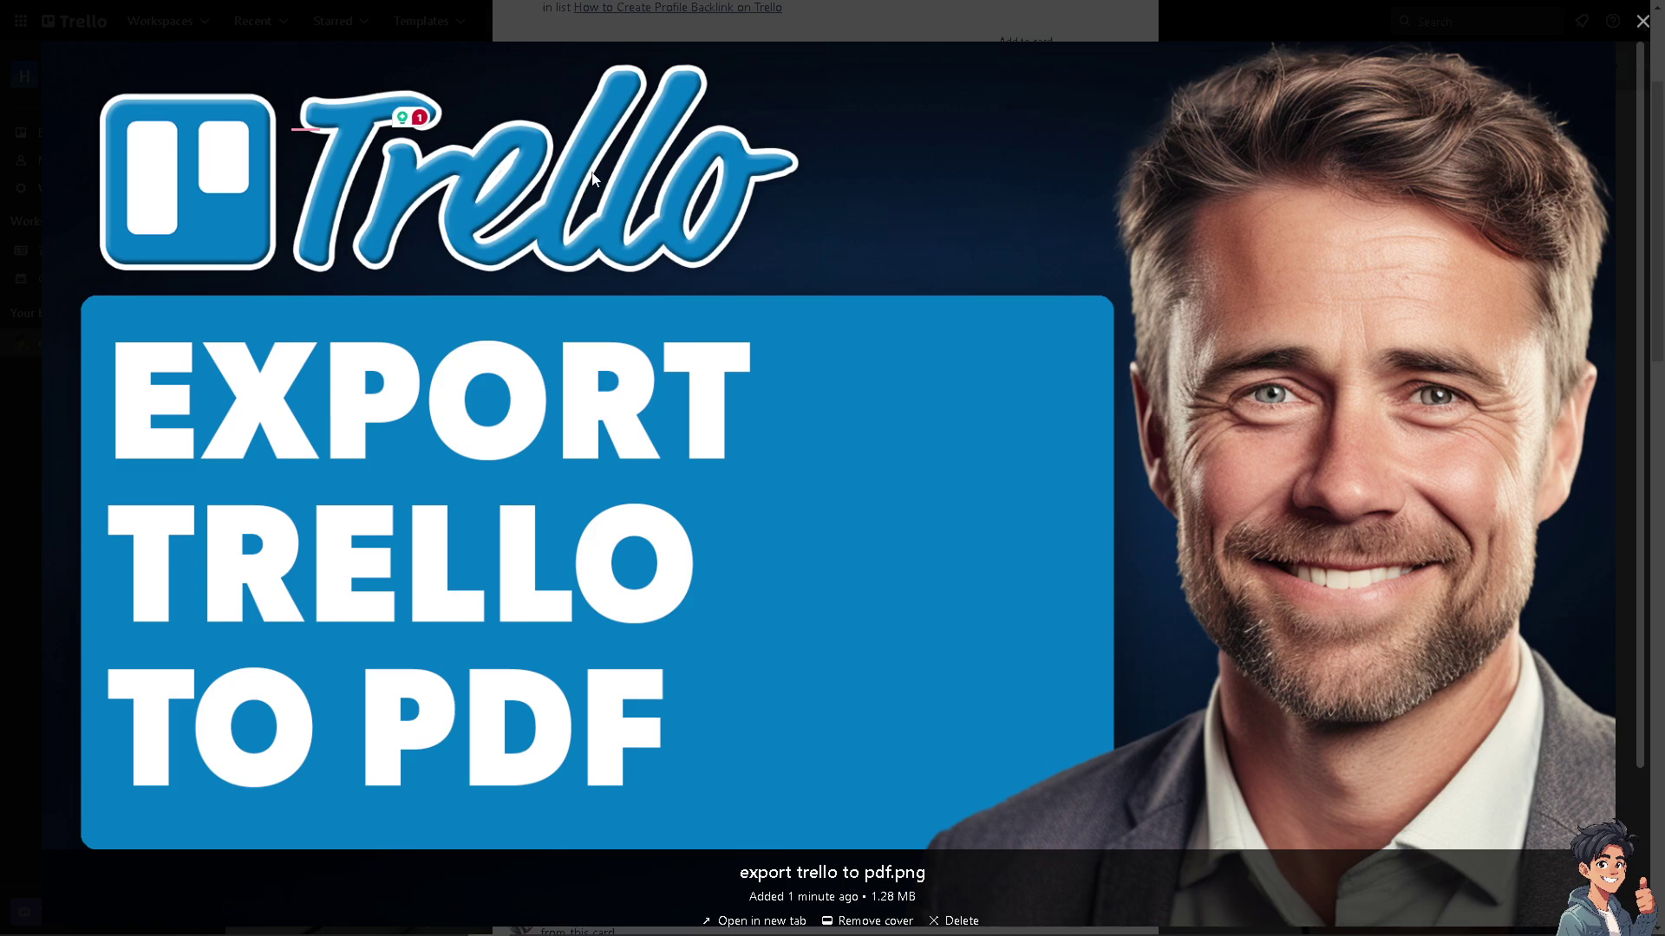
Step: Close the image and card, then print the board from the menu's Print, export, and share options
key(Escape)
click(1176, 108)
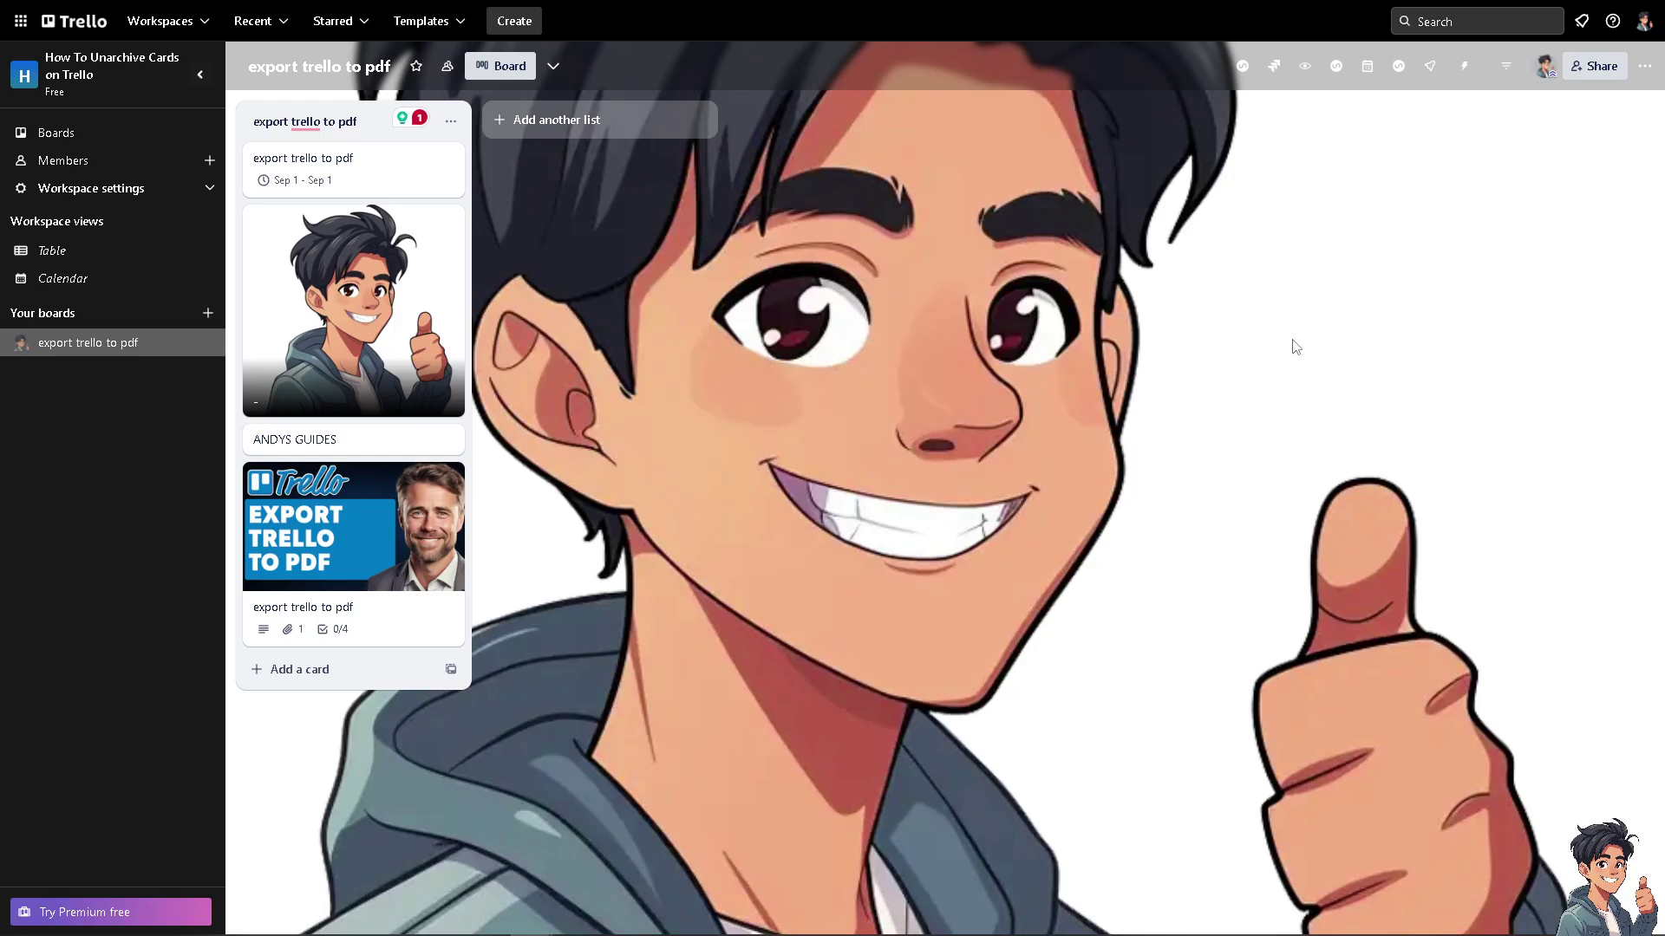
click(1644, 66)
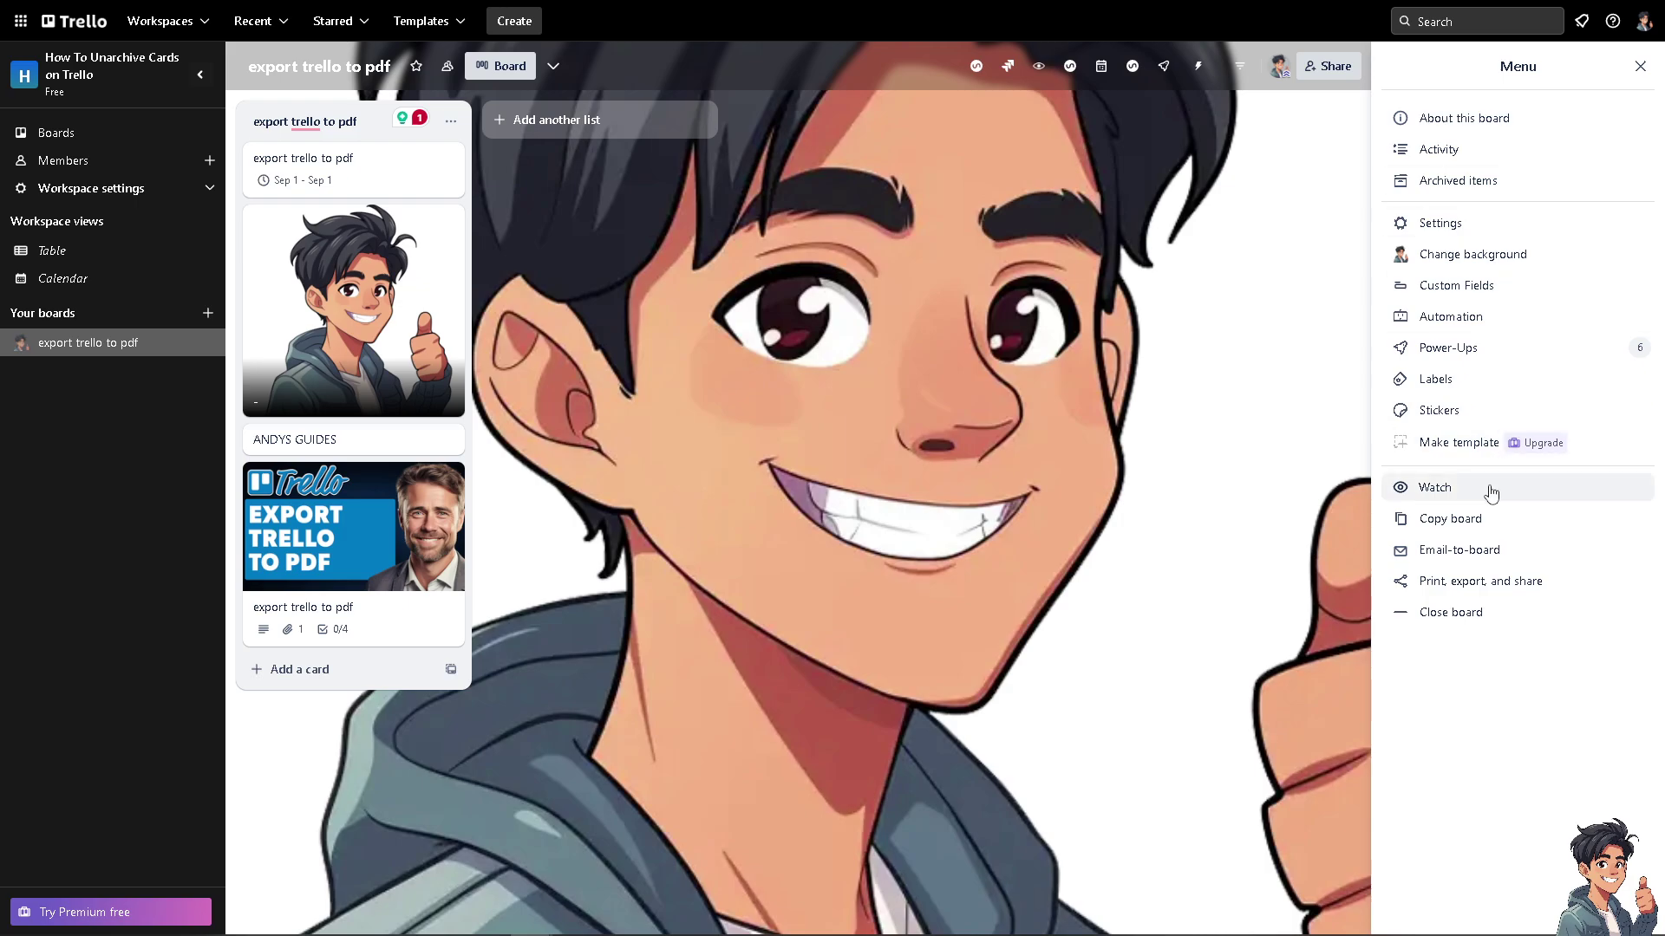
click(1471, 584)
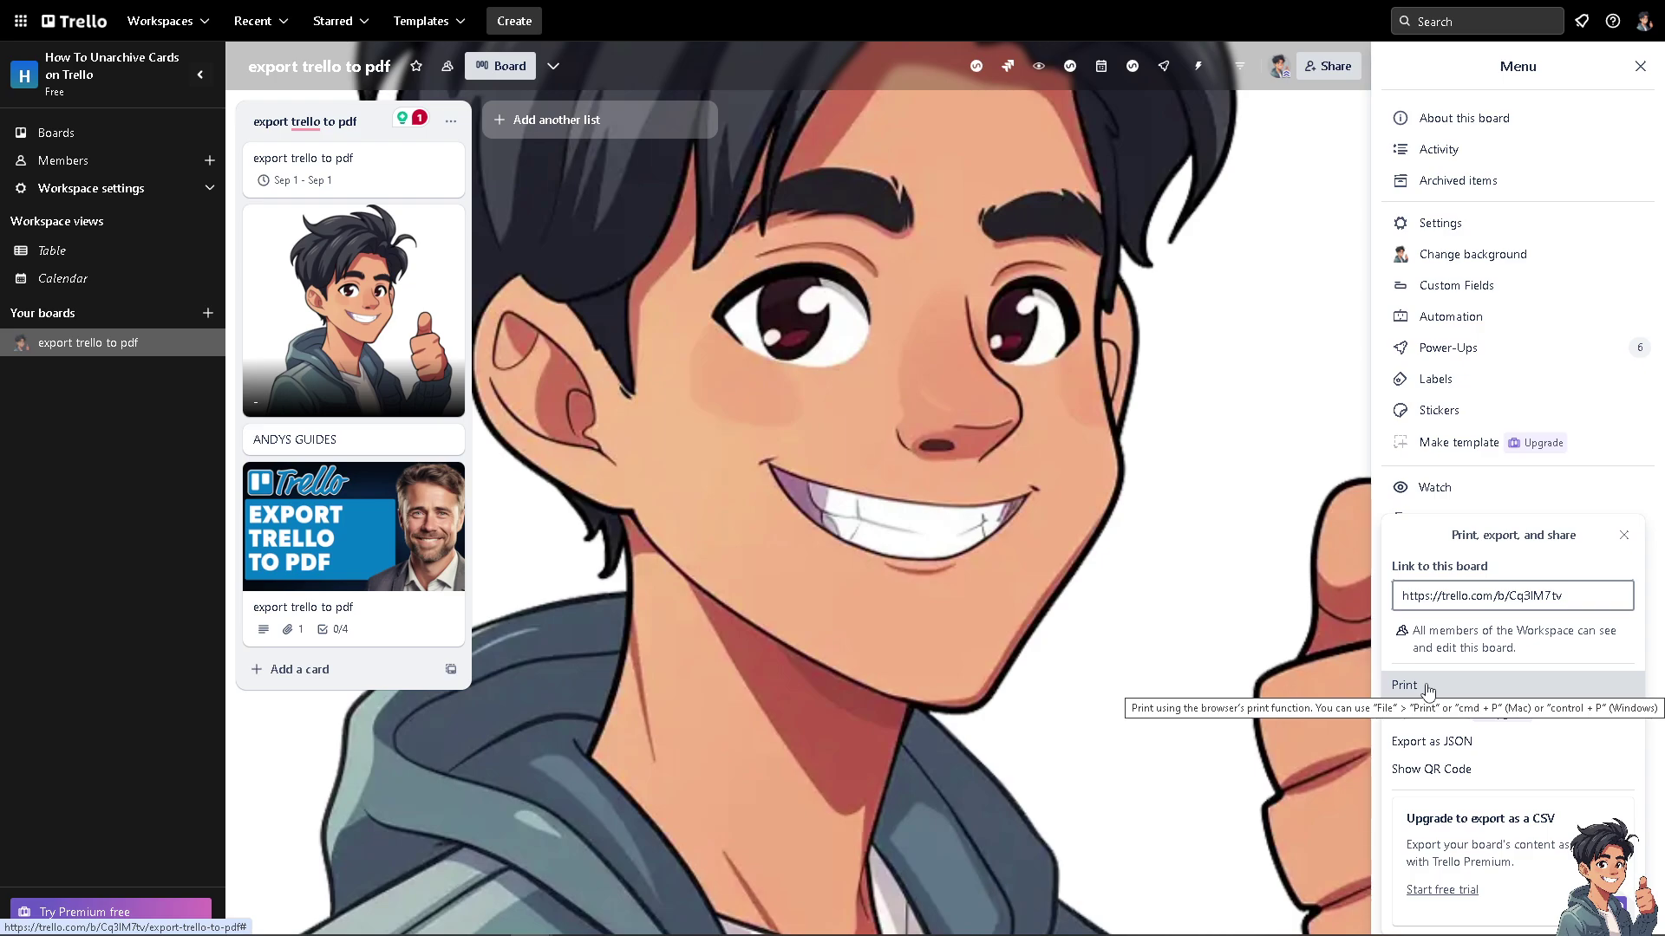
click(1405, 686)
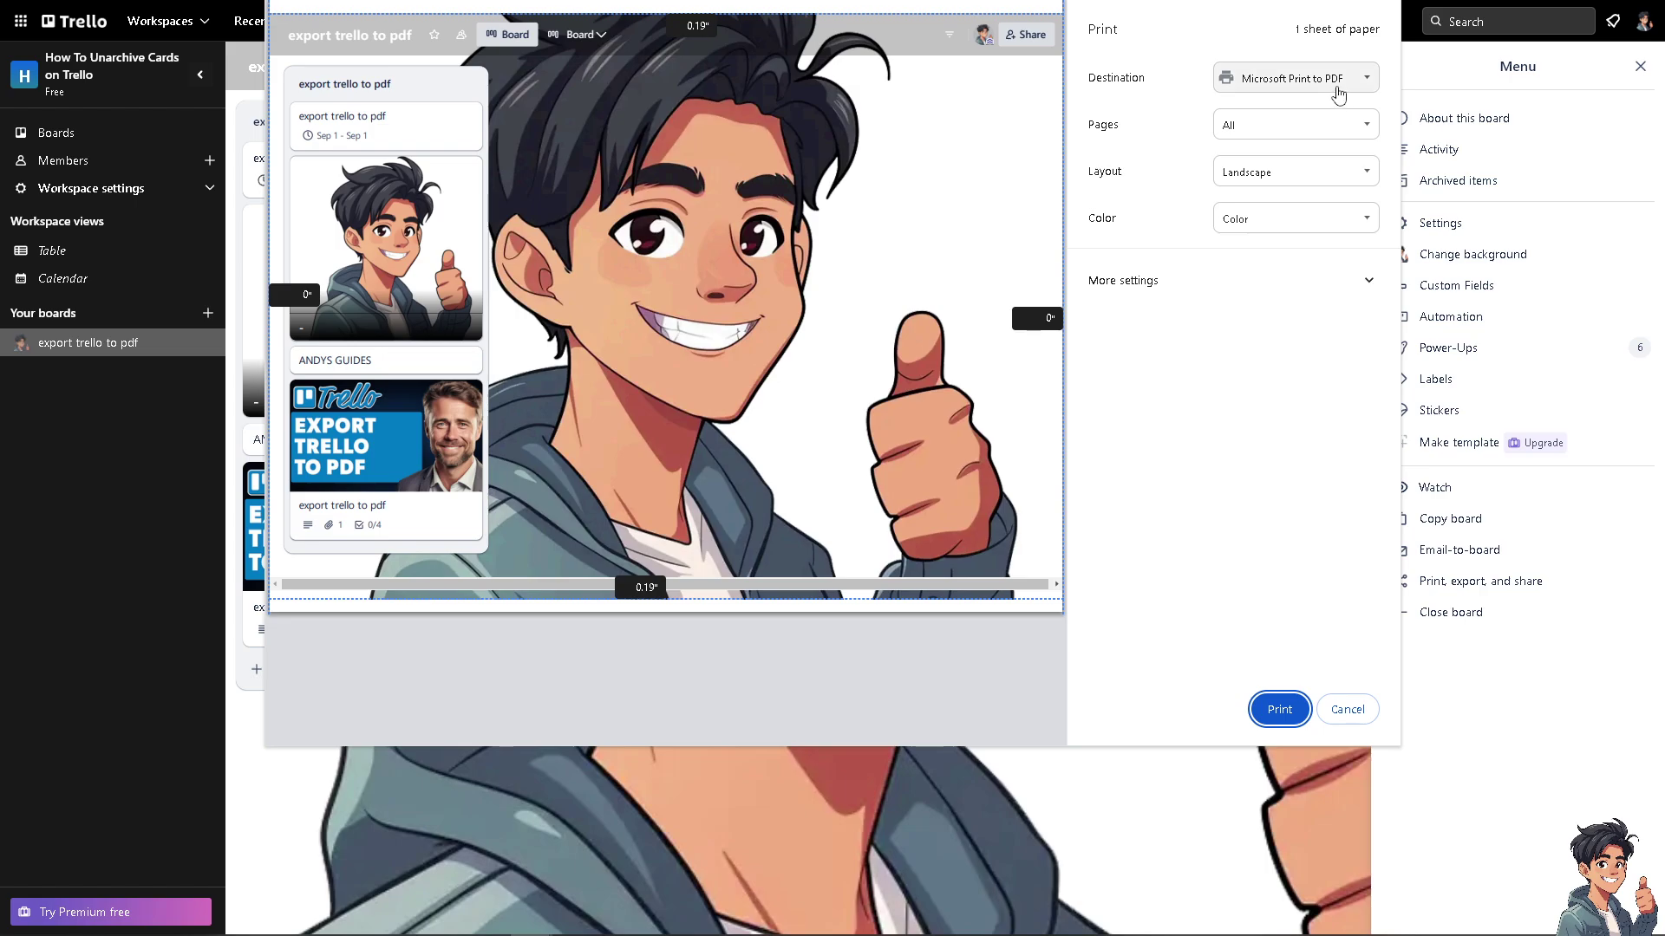
Step: Set the print destination to Save as PDF, All pages, Portrait layout, and expand More settings
click(1368, 79)
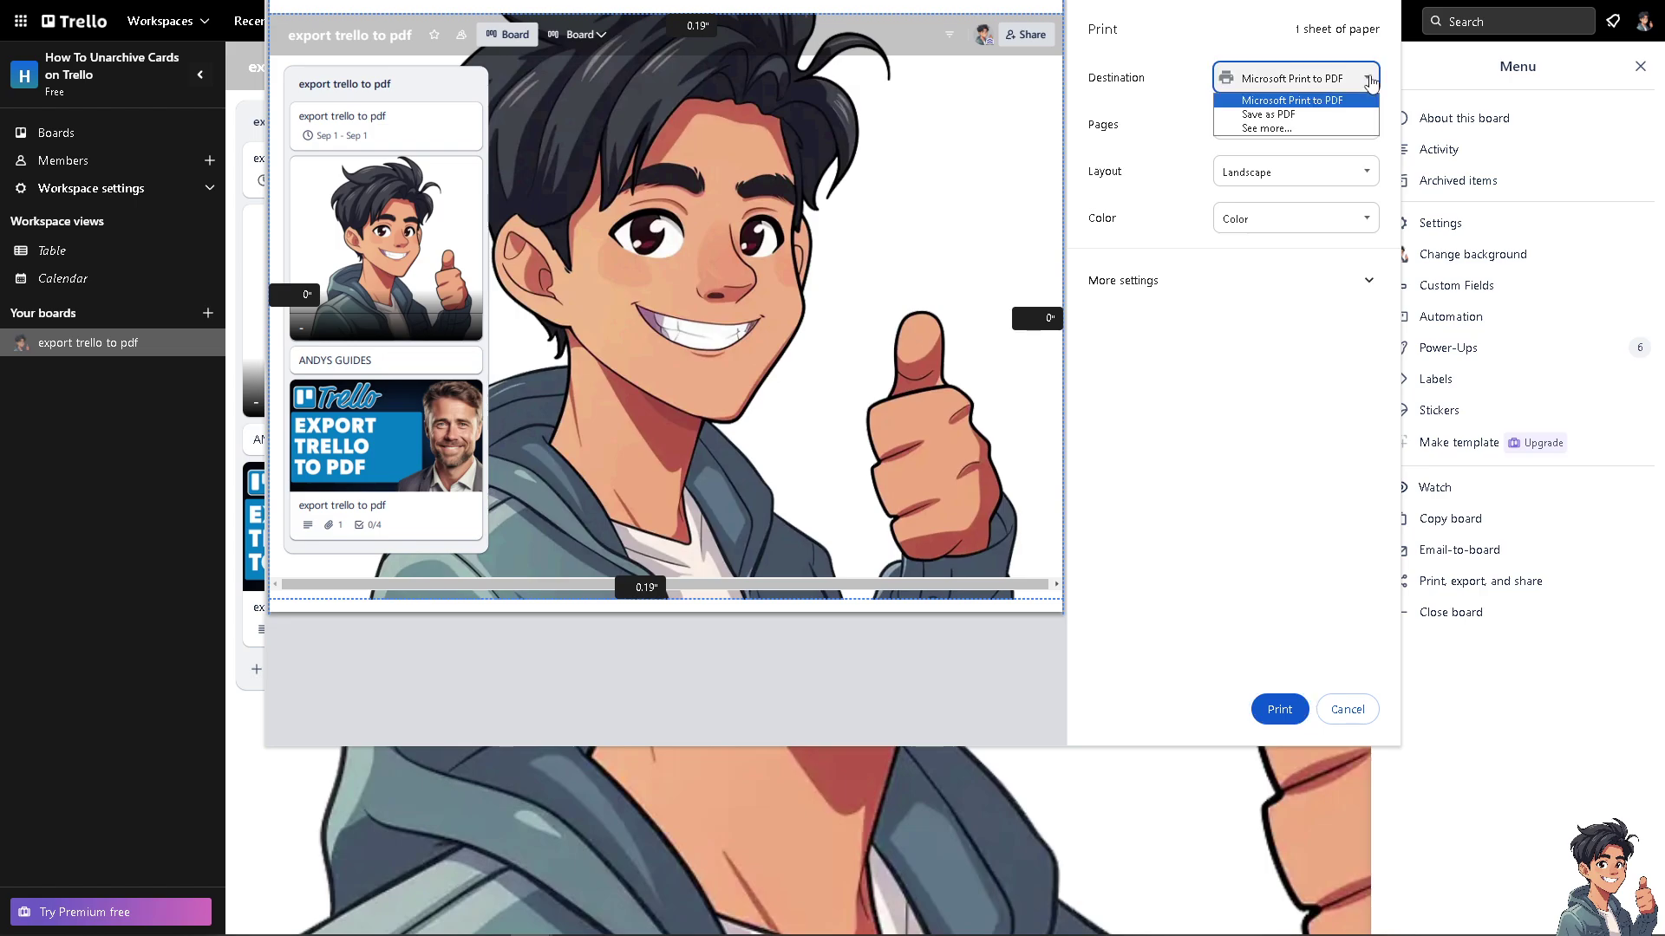
click(1285, 115)
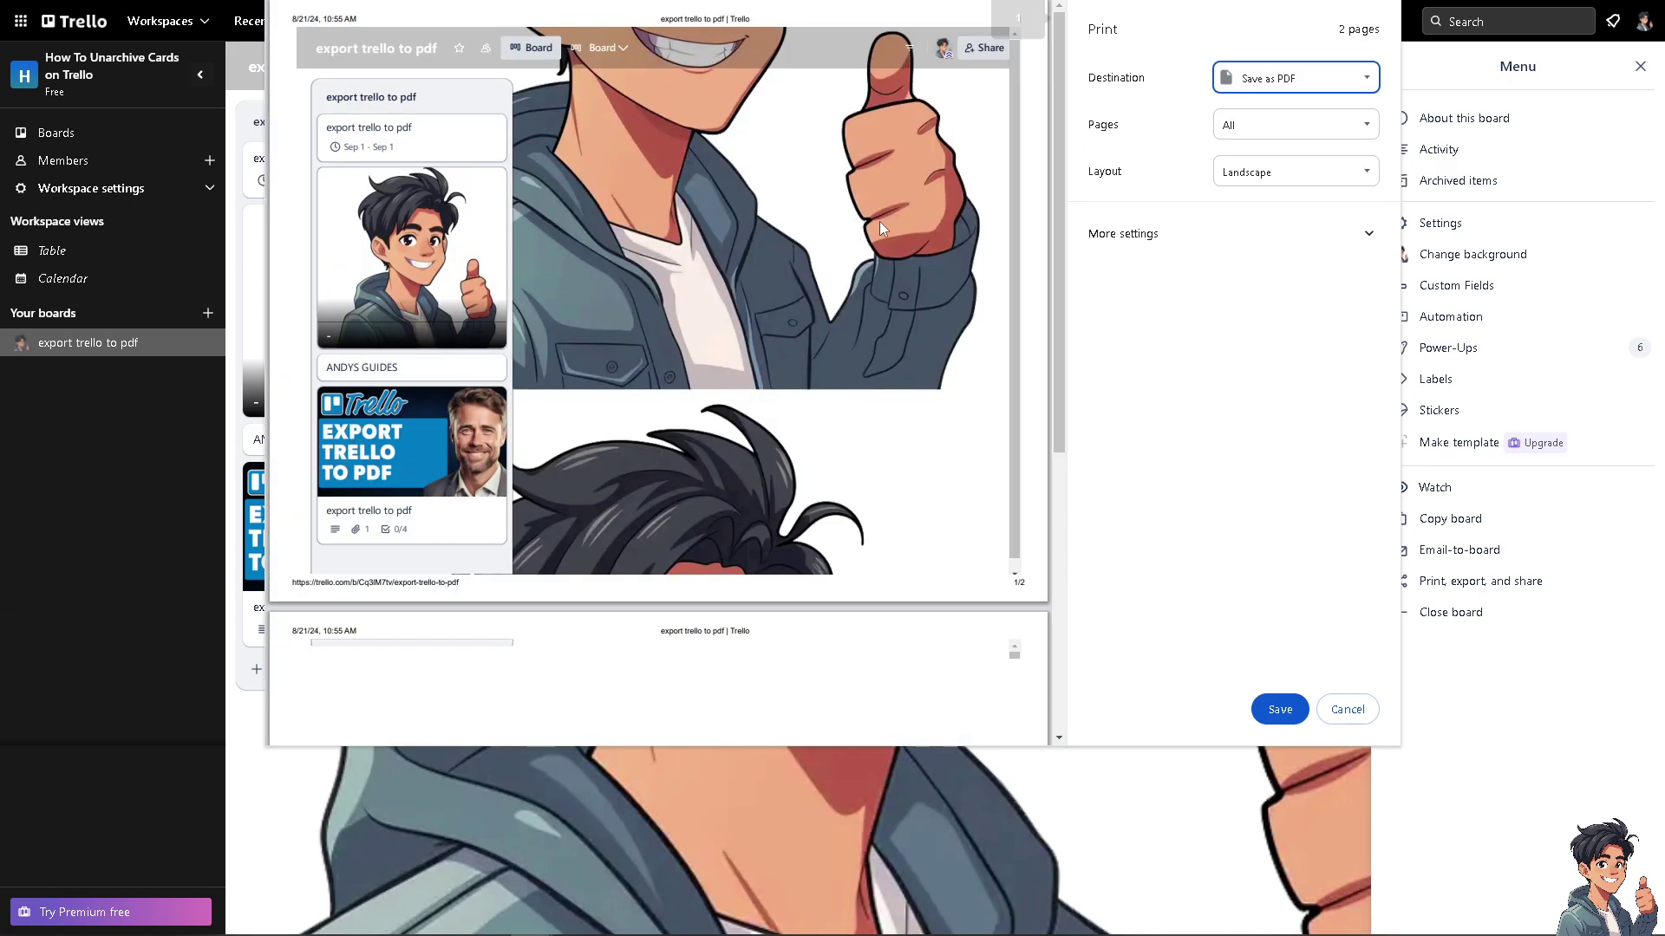
click(1283, 132)
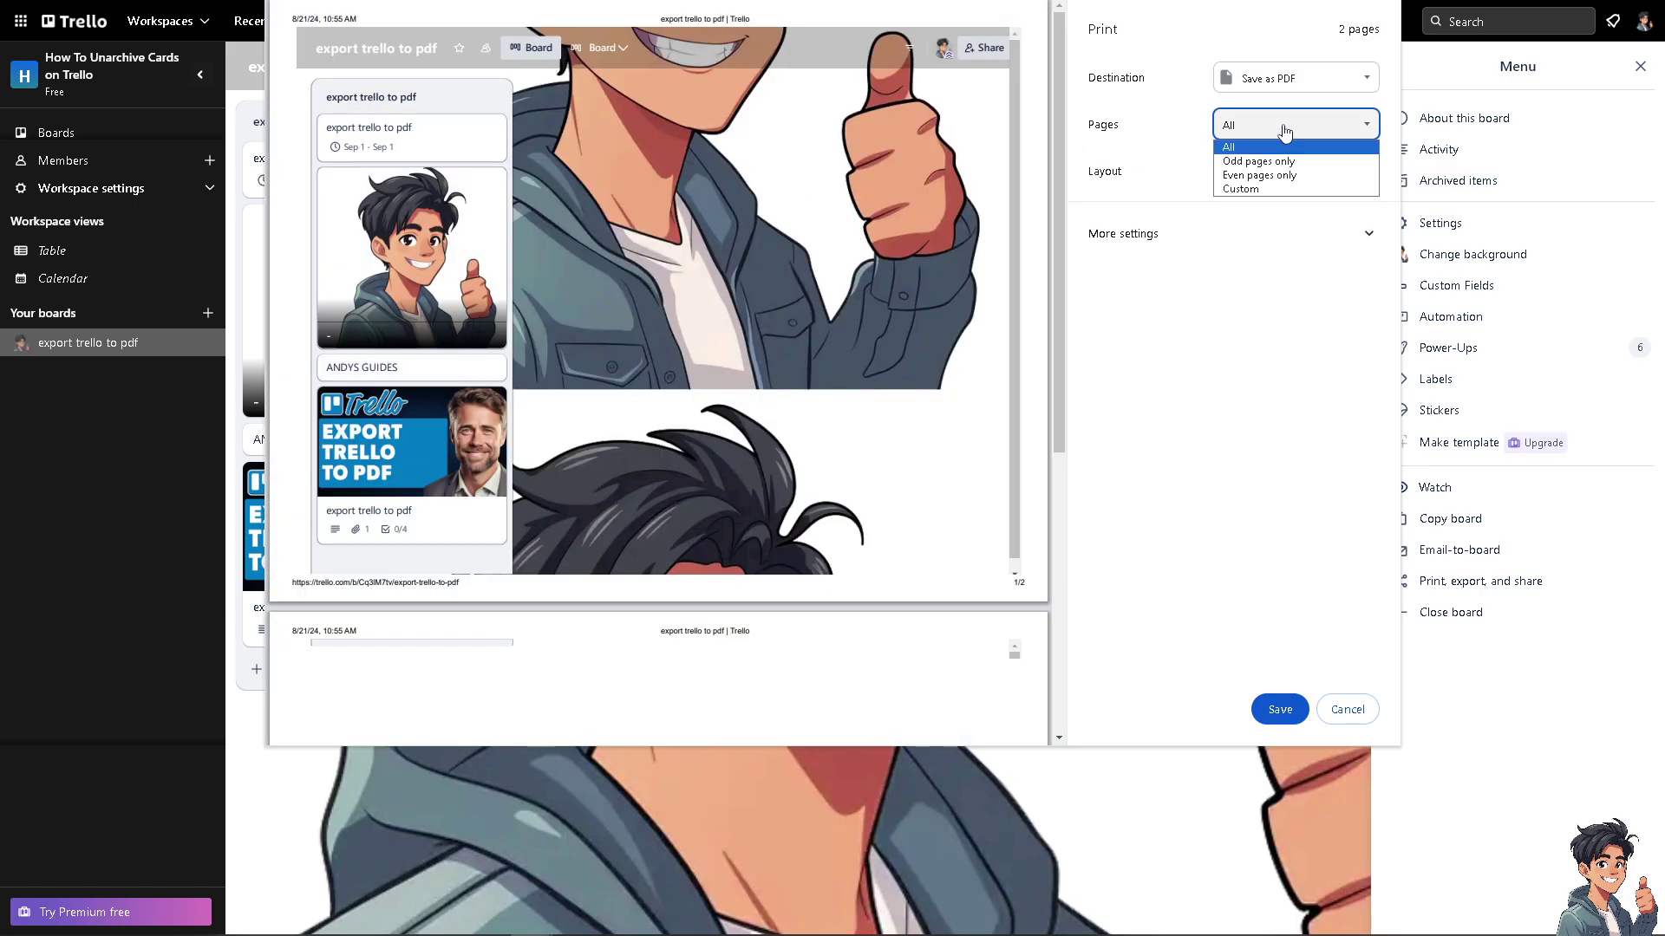
click(1273, 174)
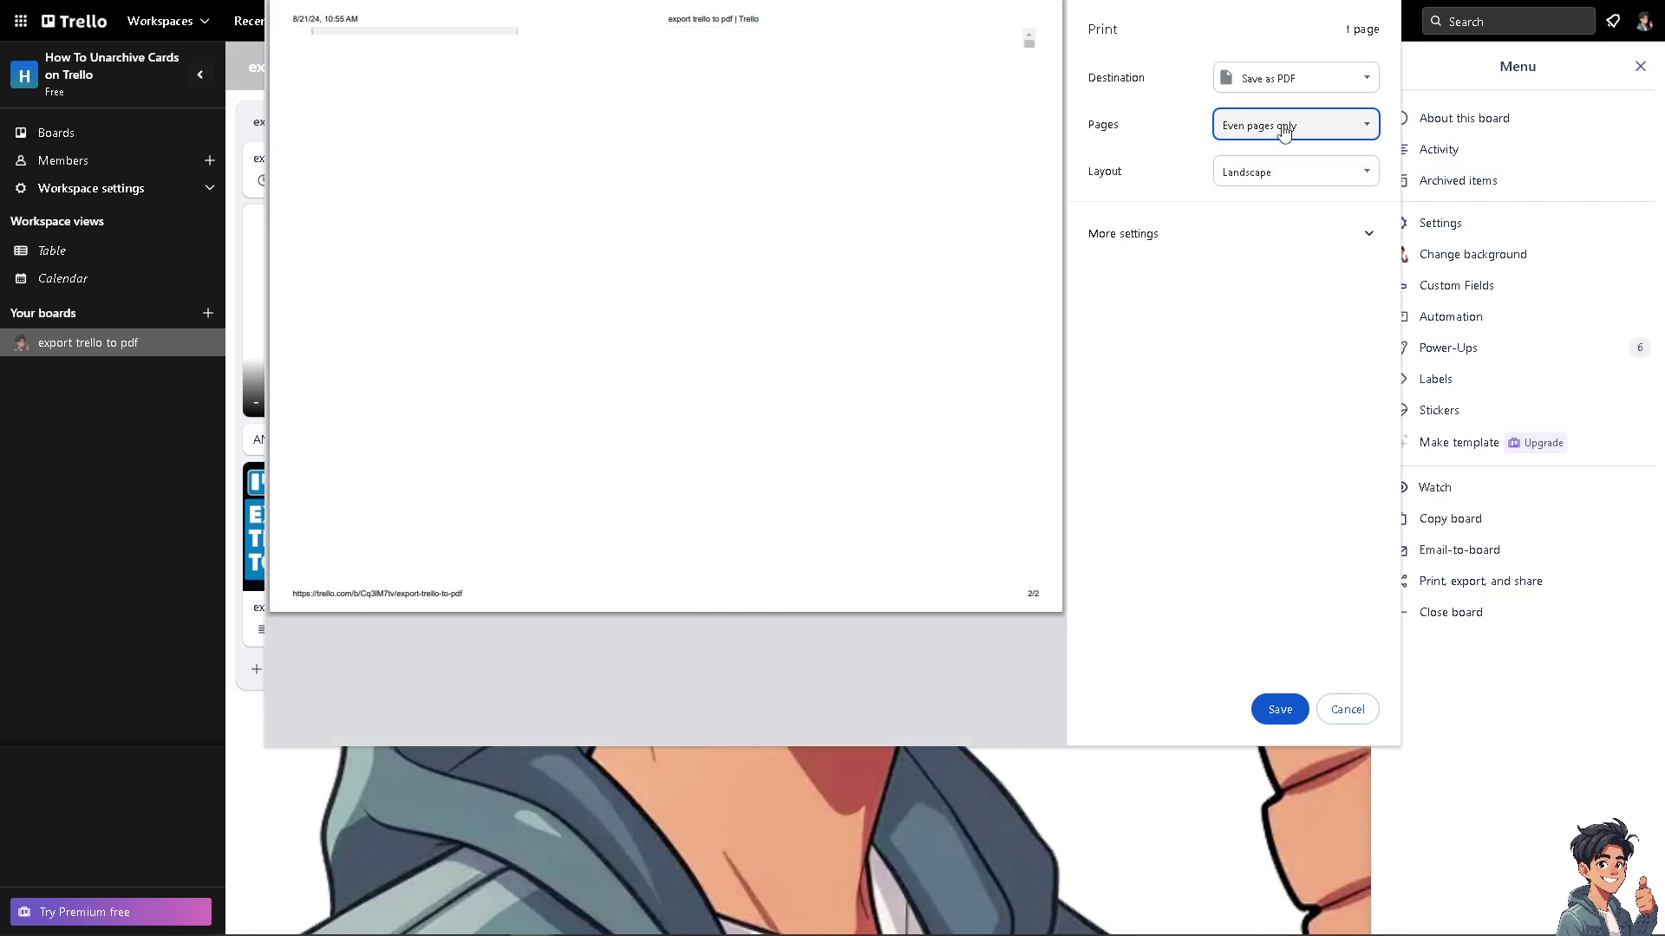
click(1284, 129)
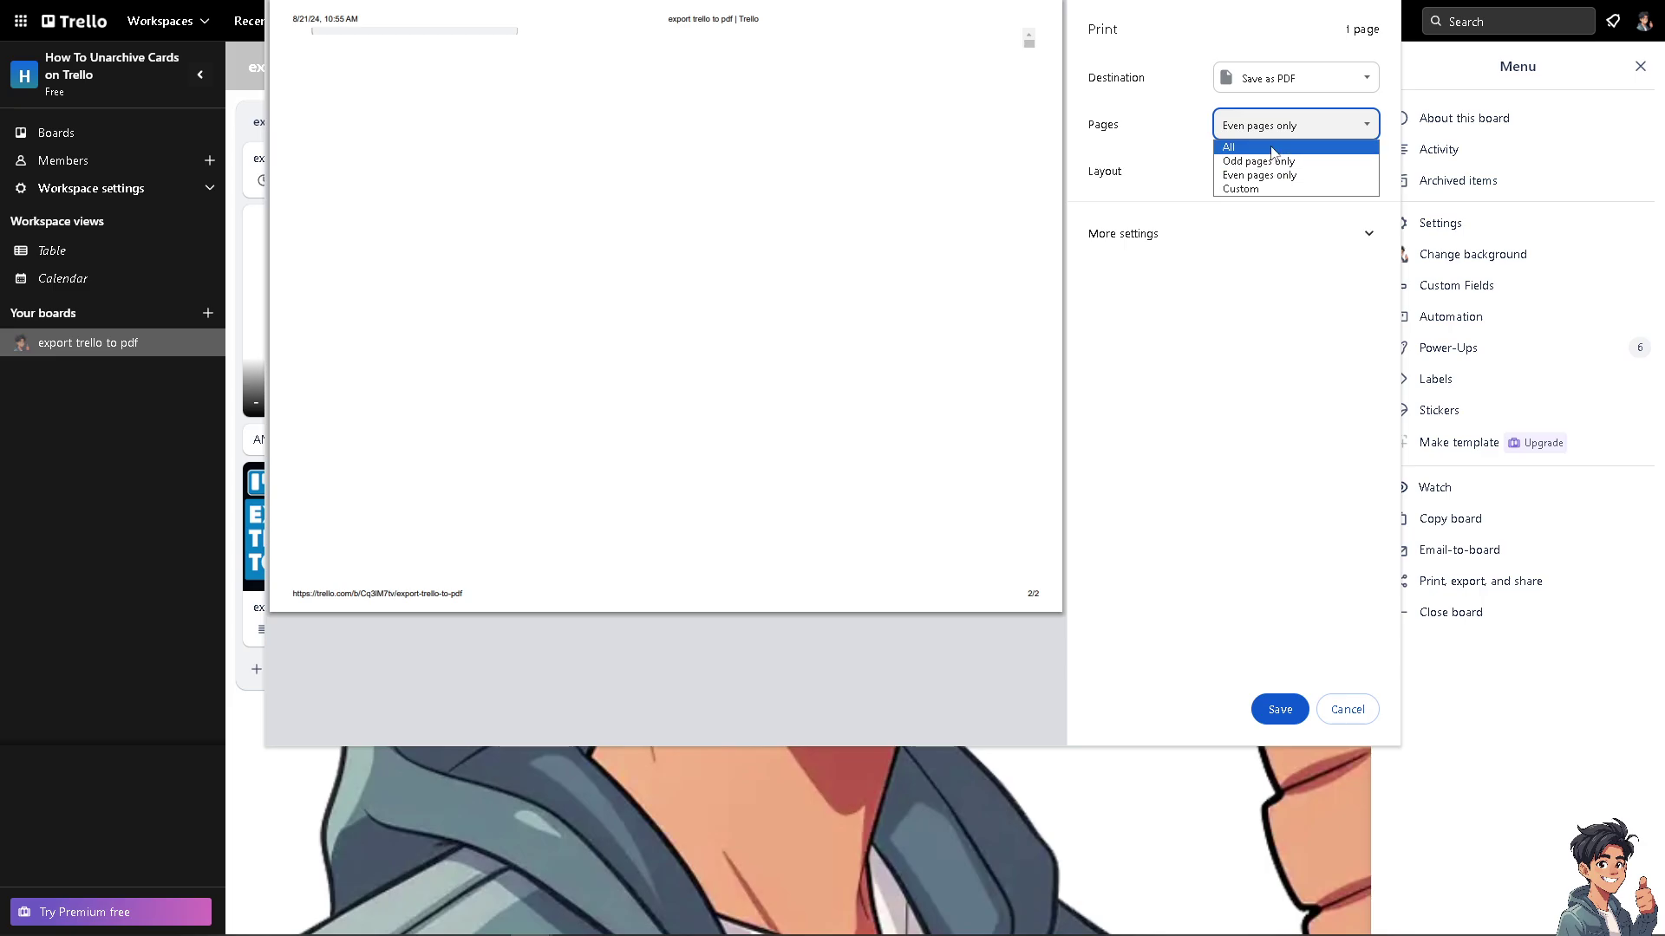
click(1270, 147)
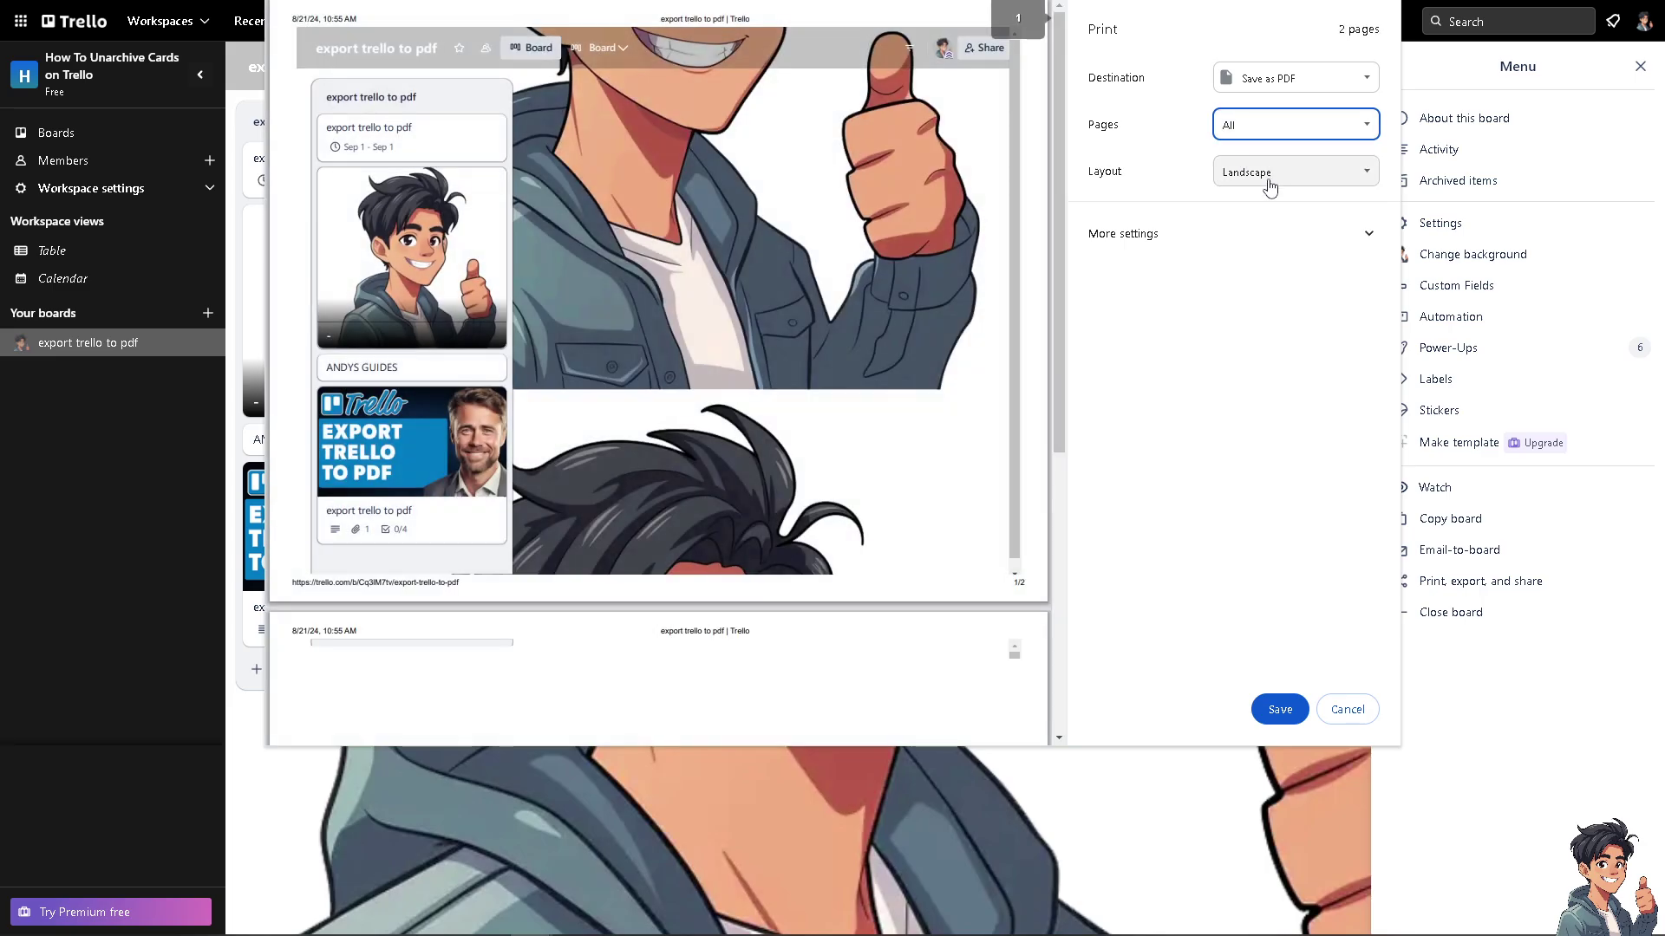
click(1271, 187)
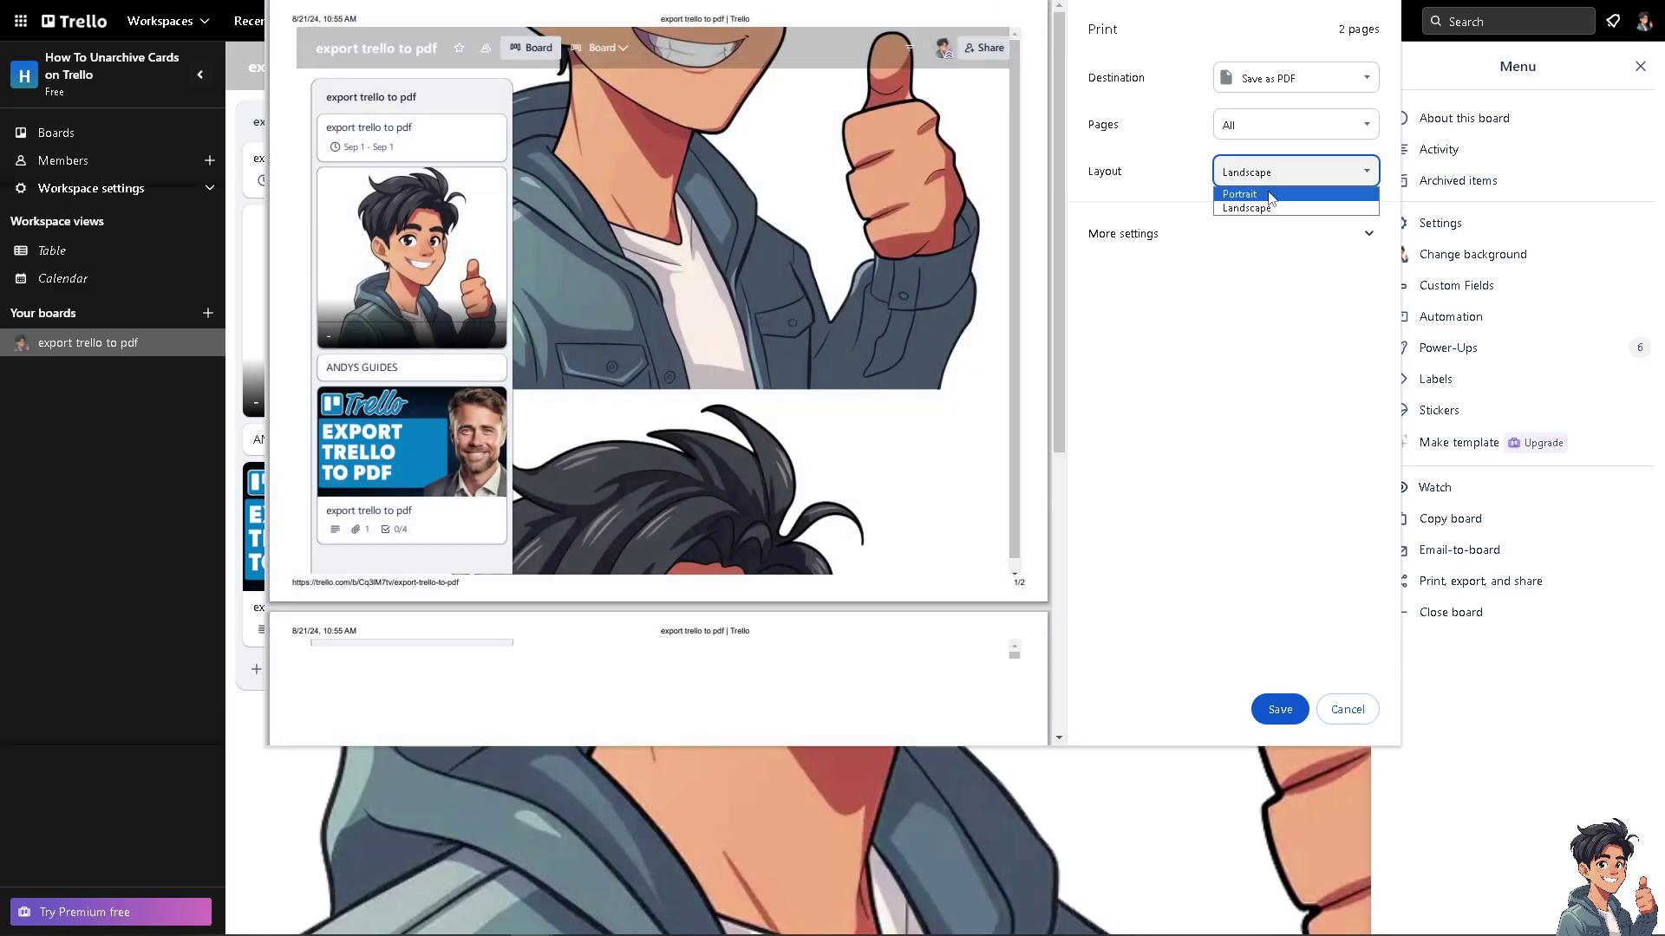
click(1270, 190)
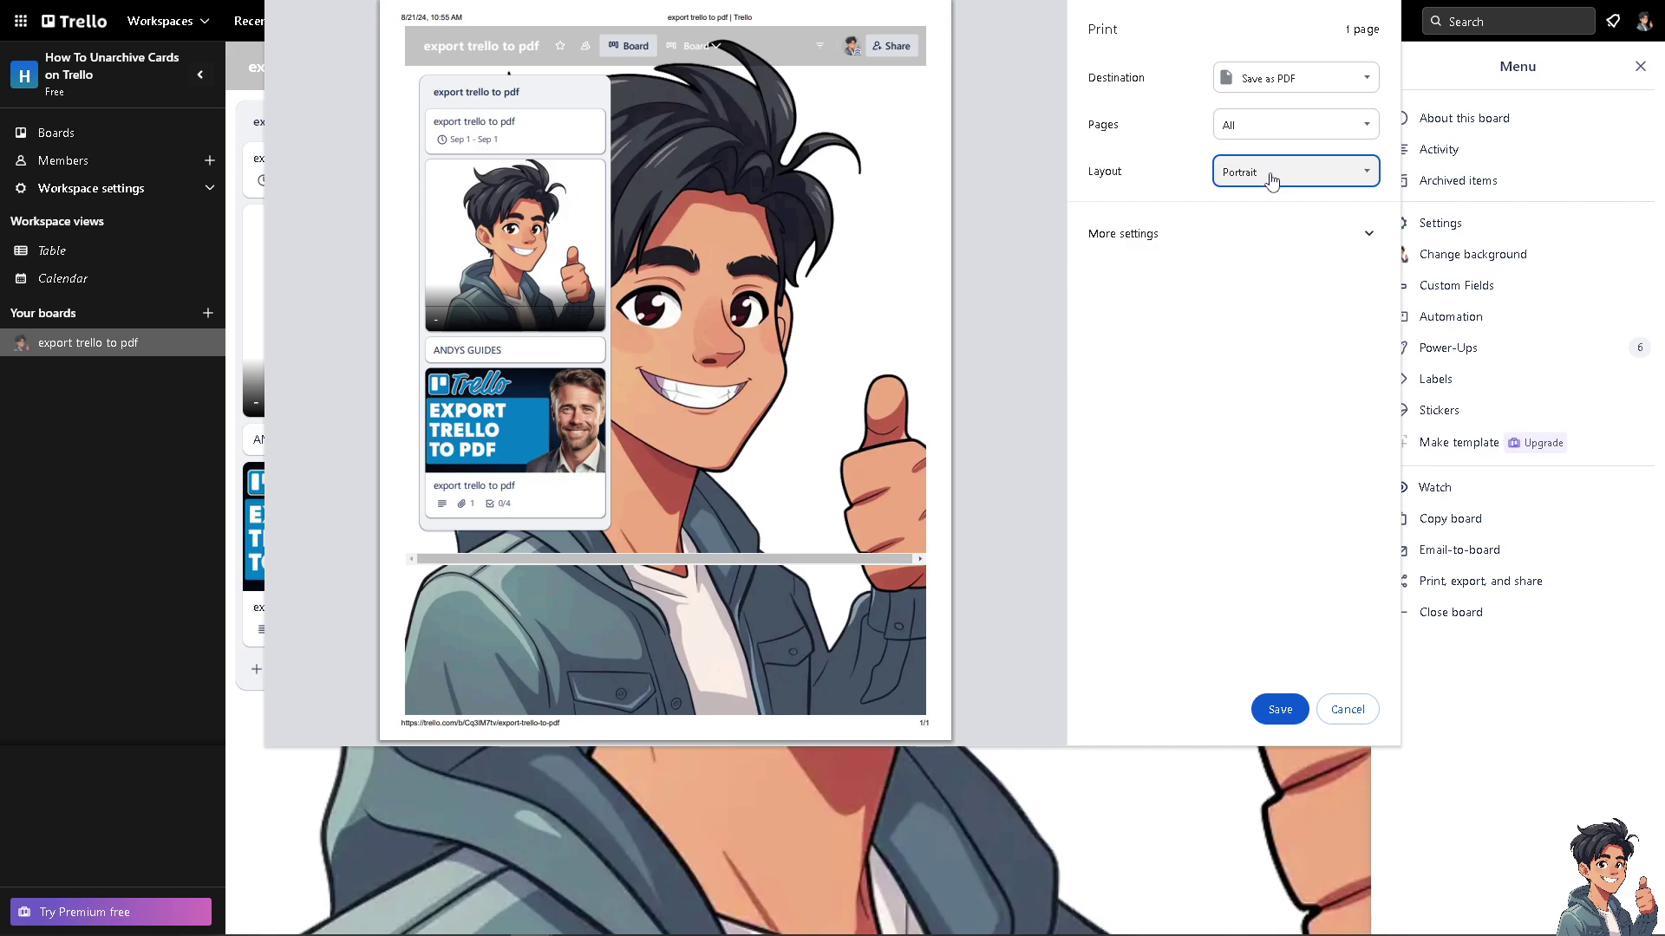
click(1237, 252)
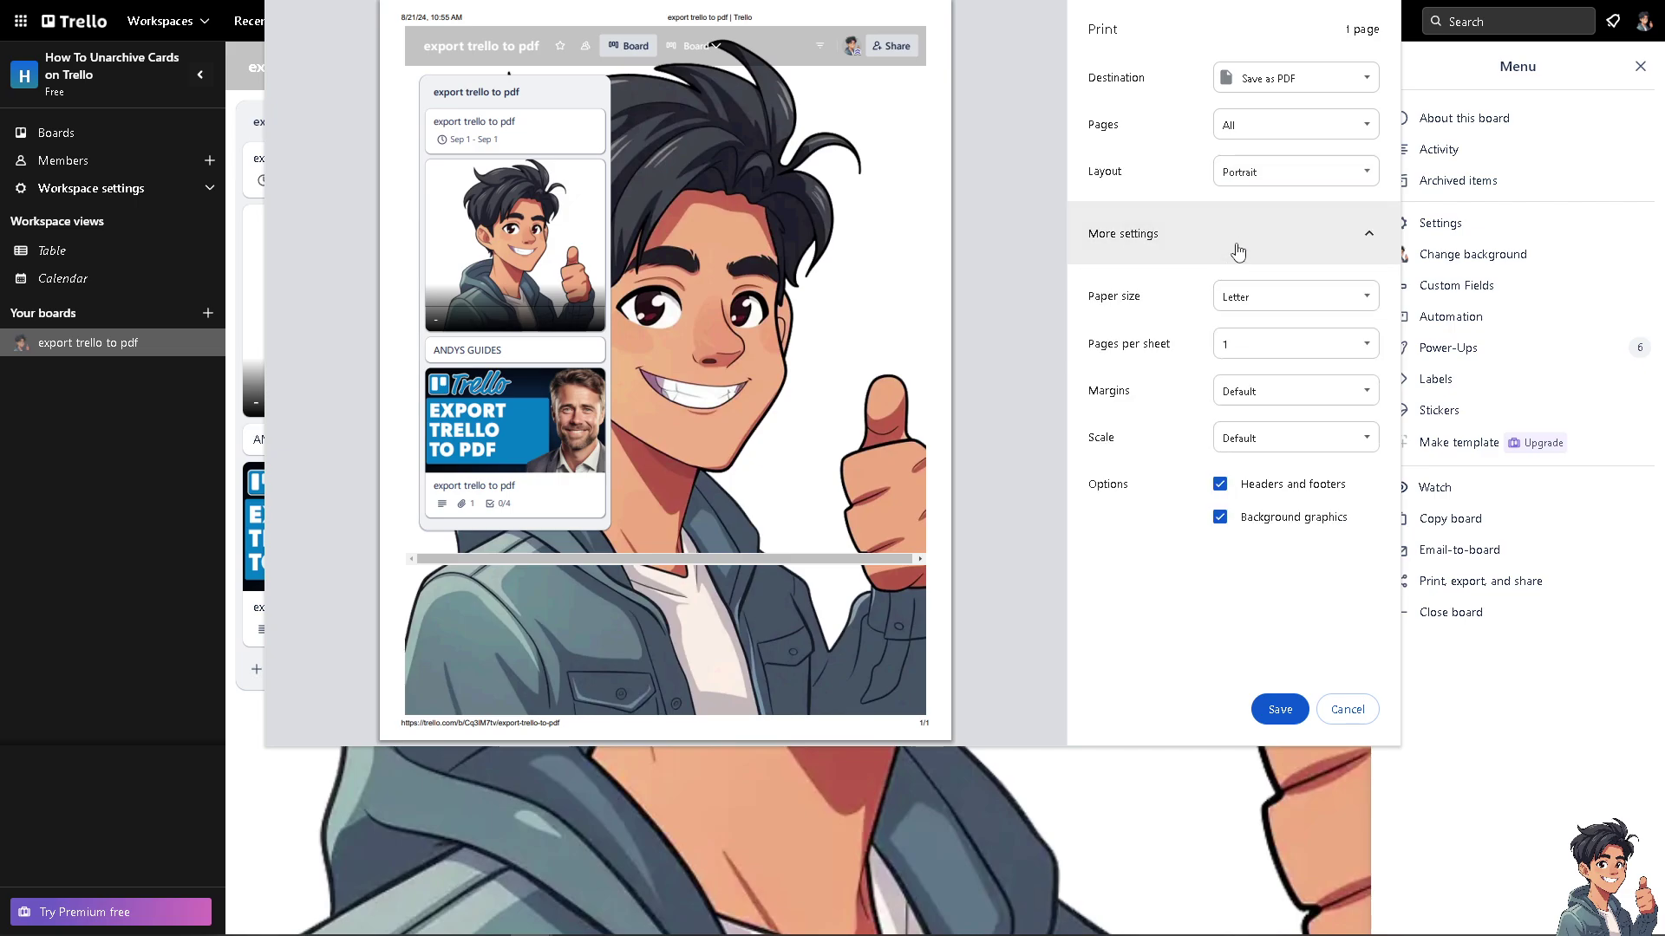
Step: Keep Letter as the paper size and save the board as a PDF
click(1271, 296)
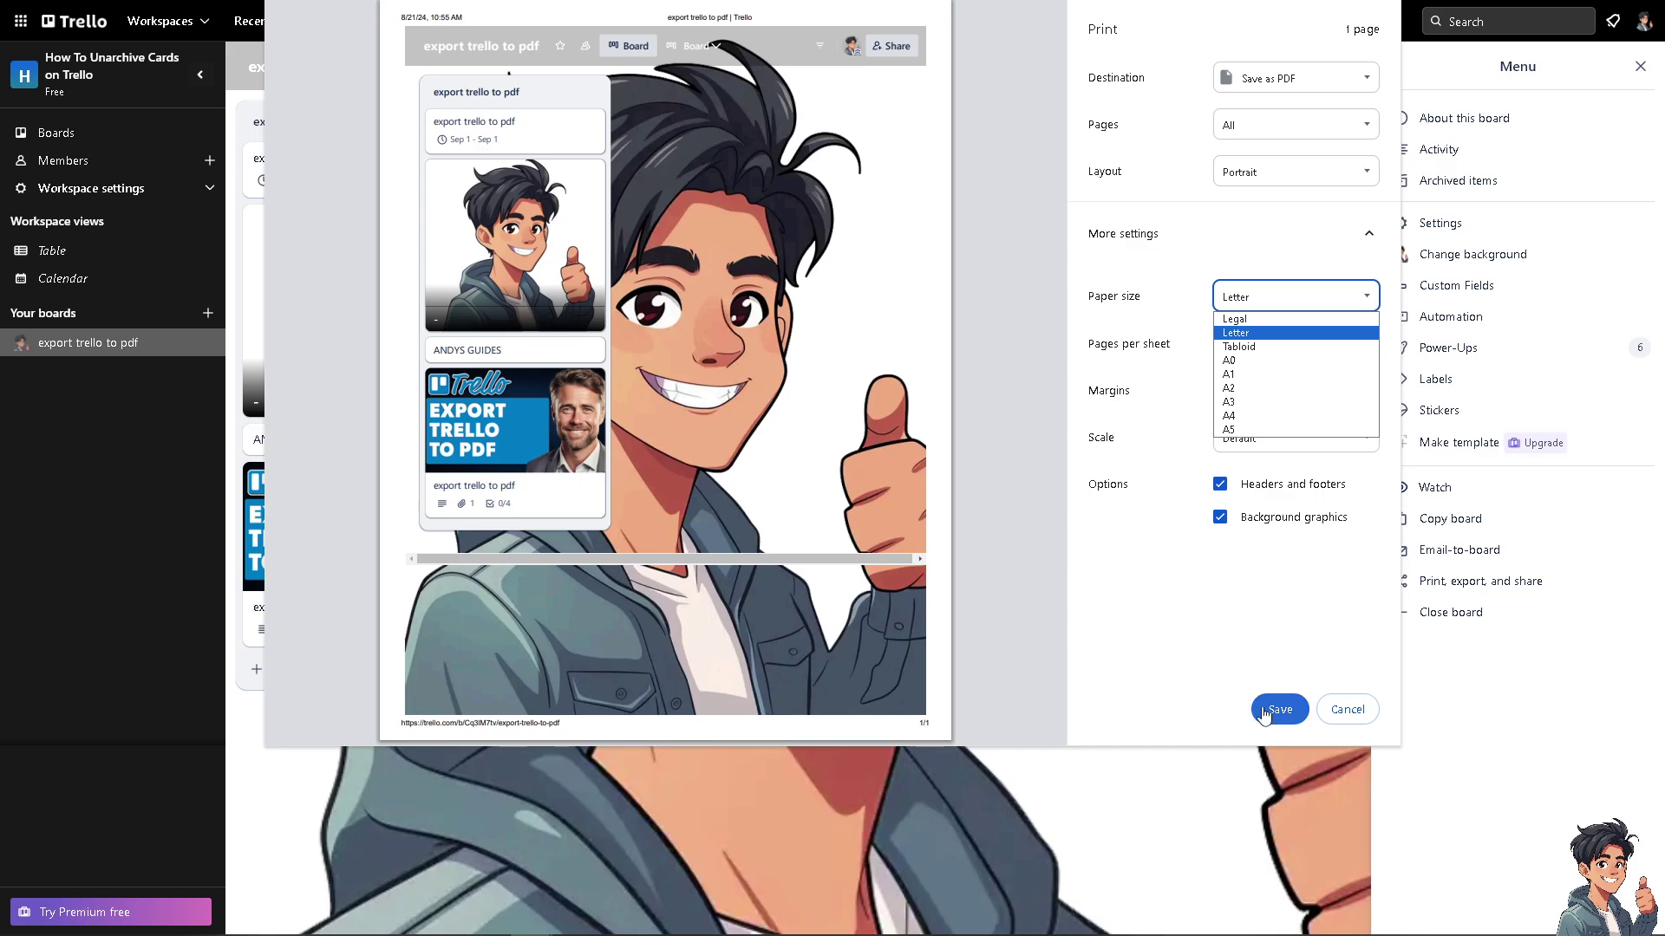
key(Up)
key(Escape)
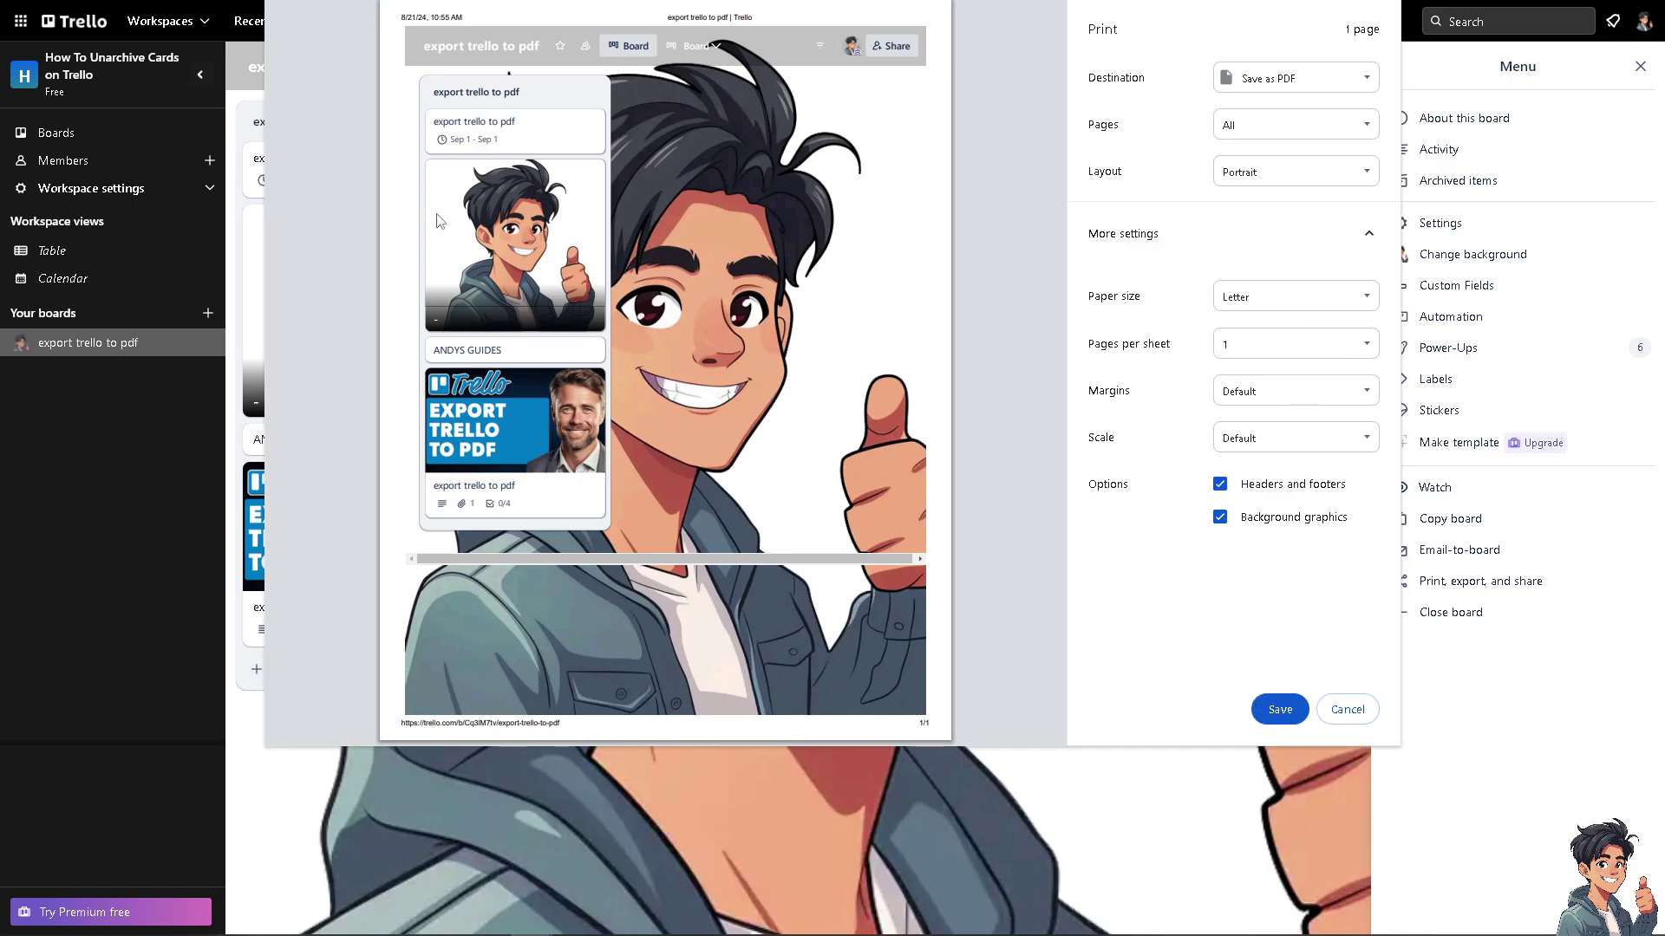
key(Return)
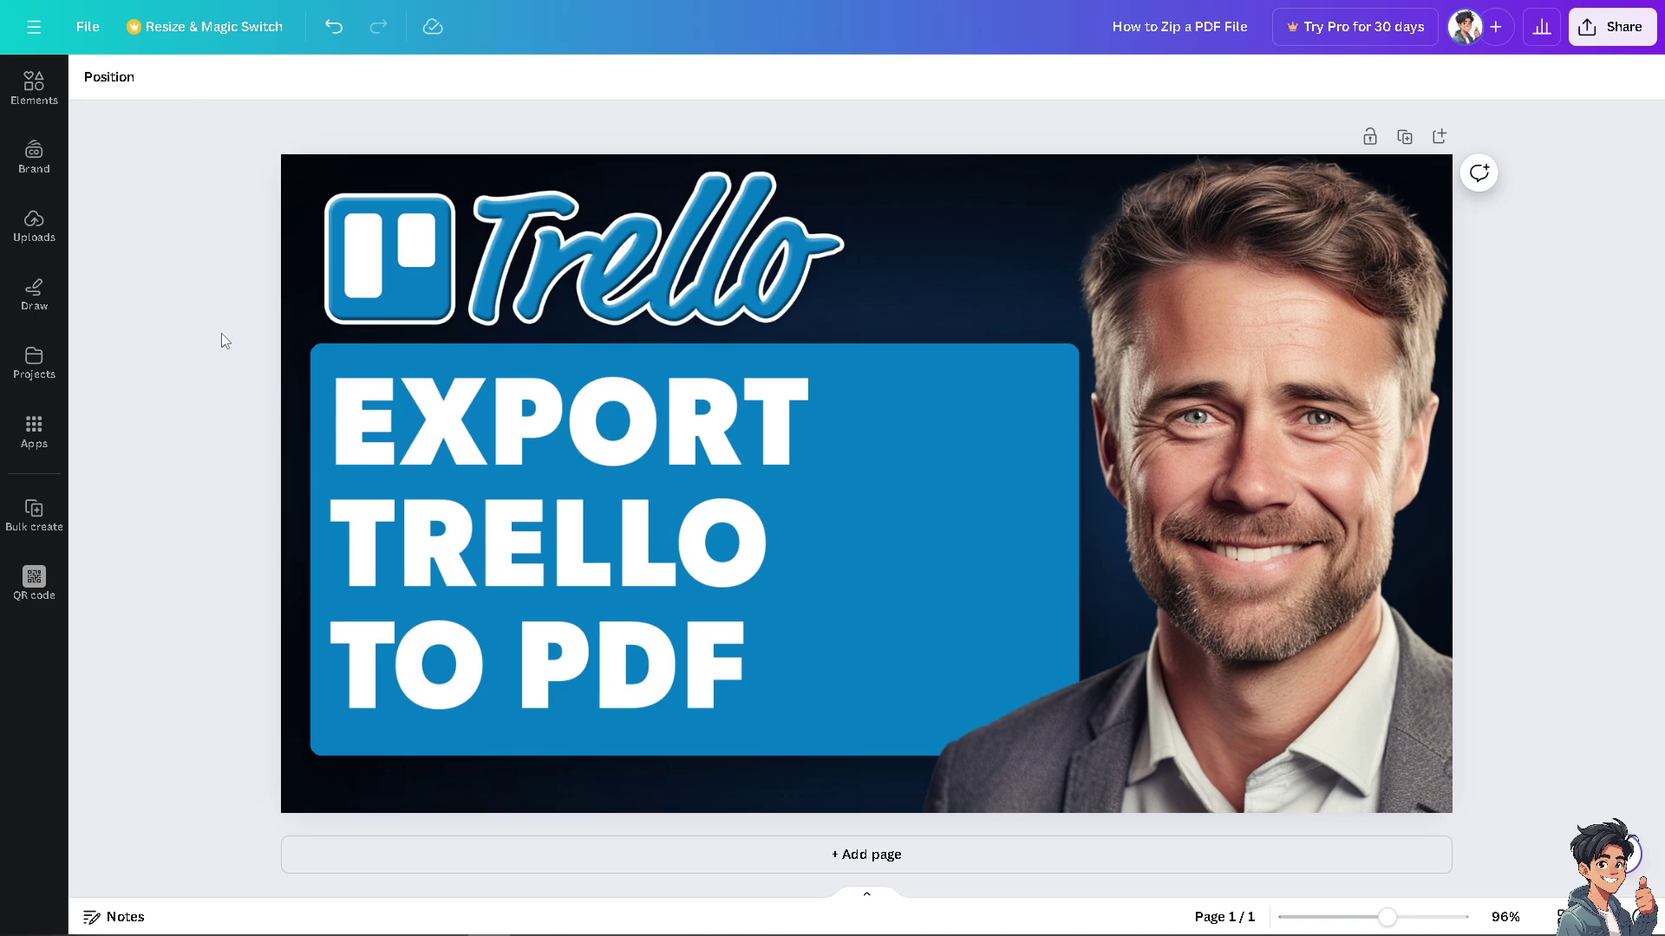
Step: Retitle the Canva design 'export trello to pdf' and bring up its Share panel
click(1155, 33)
text(export trello to pdf)
click(201, 225)
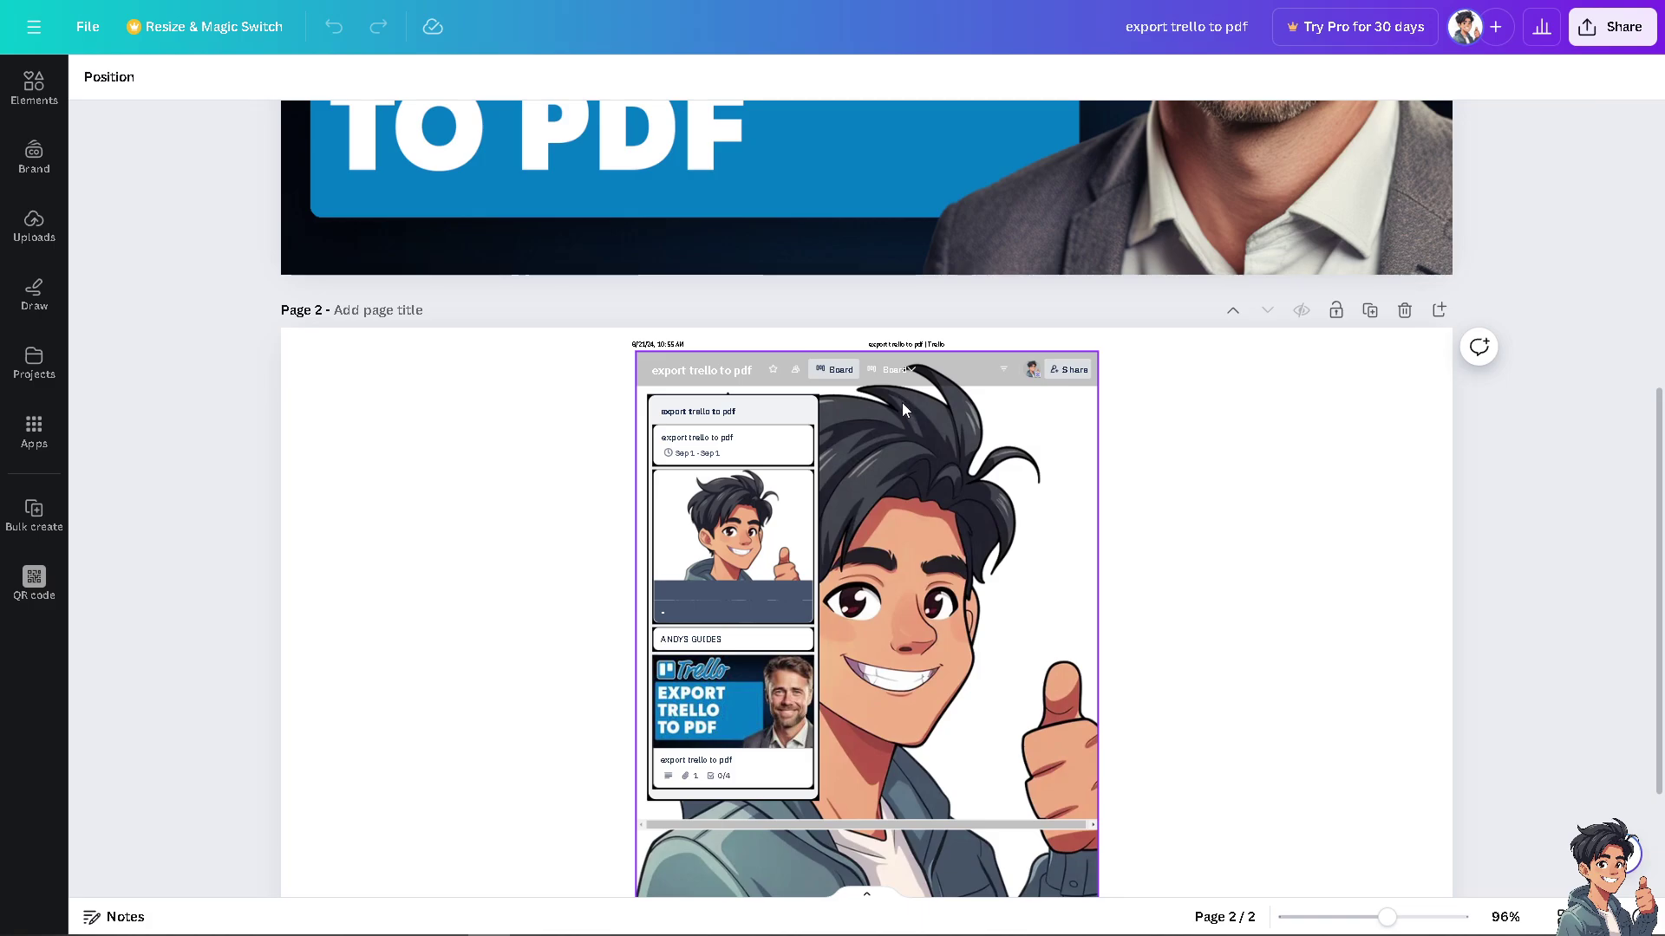
click(1637, 31)
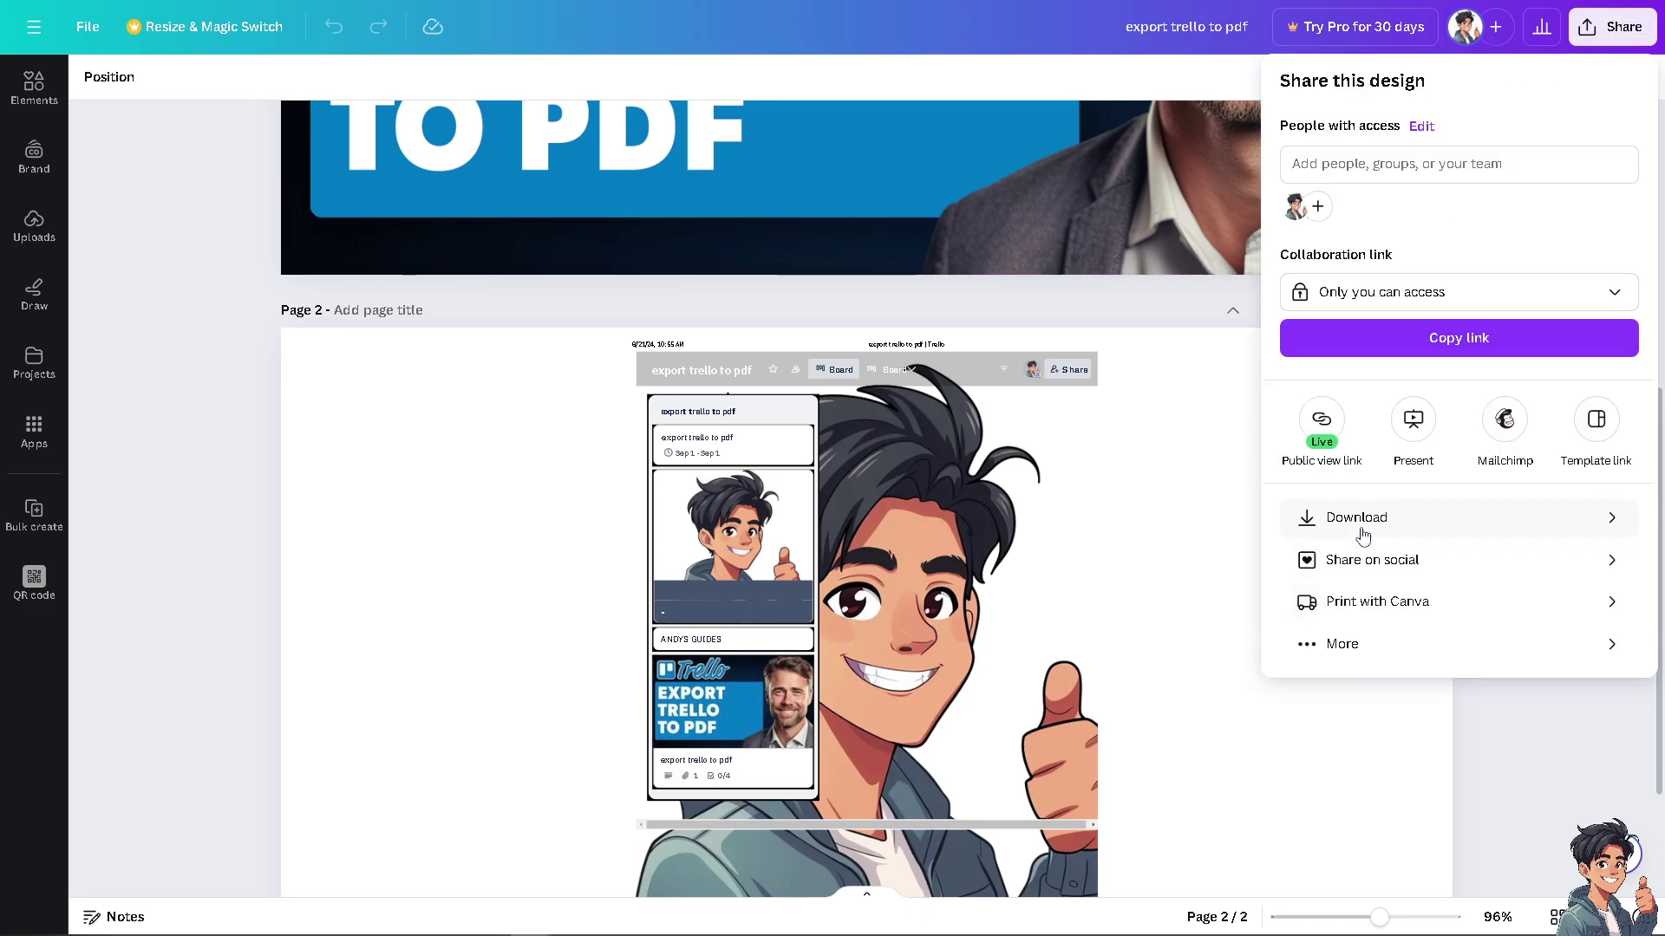
Step: Review the Download file types like PDF Standard, keep PNG, and return to sharing options
click(1361, 523)
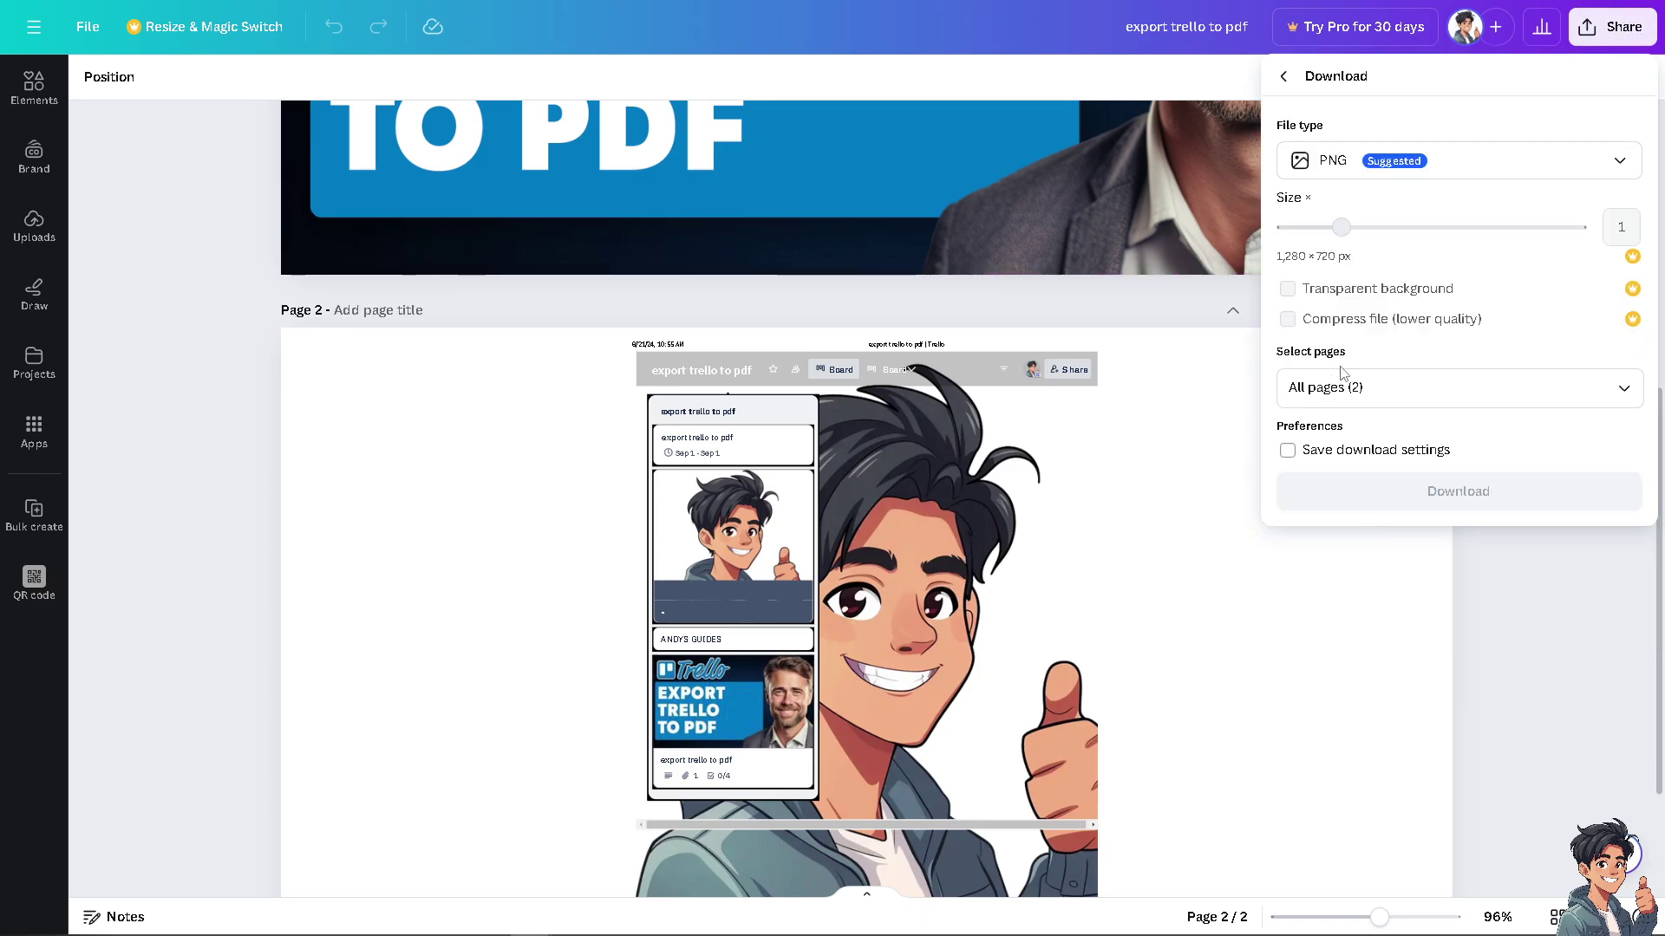
click(1336, 173)
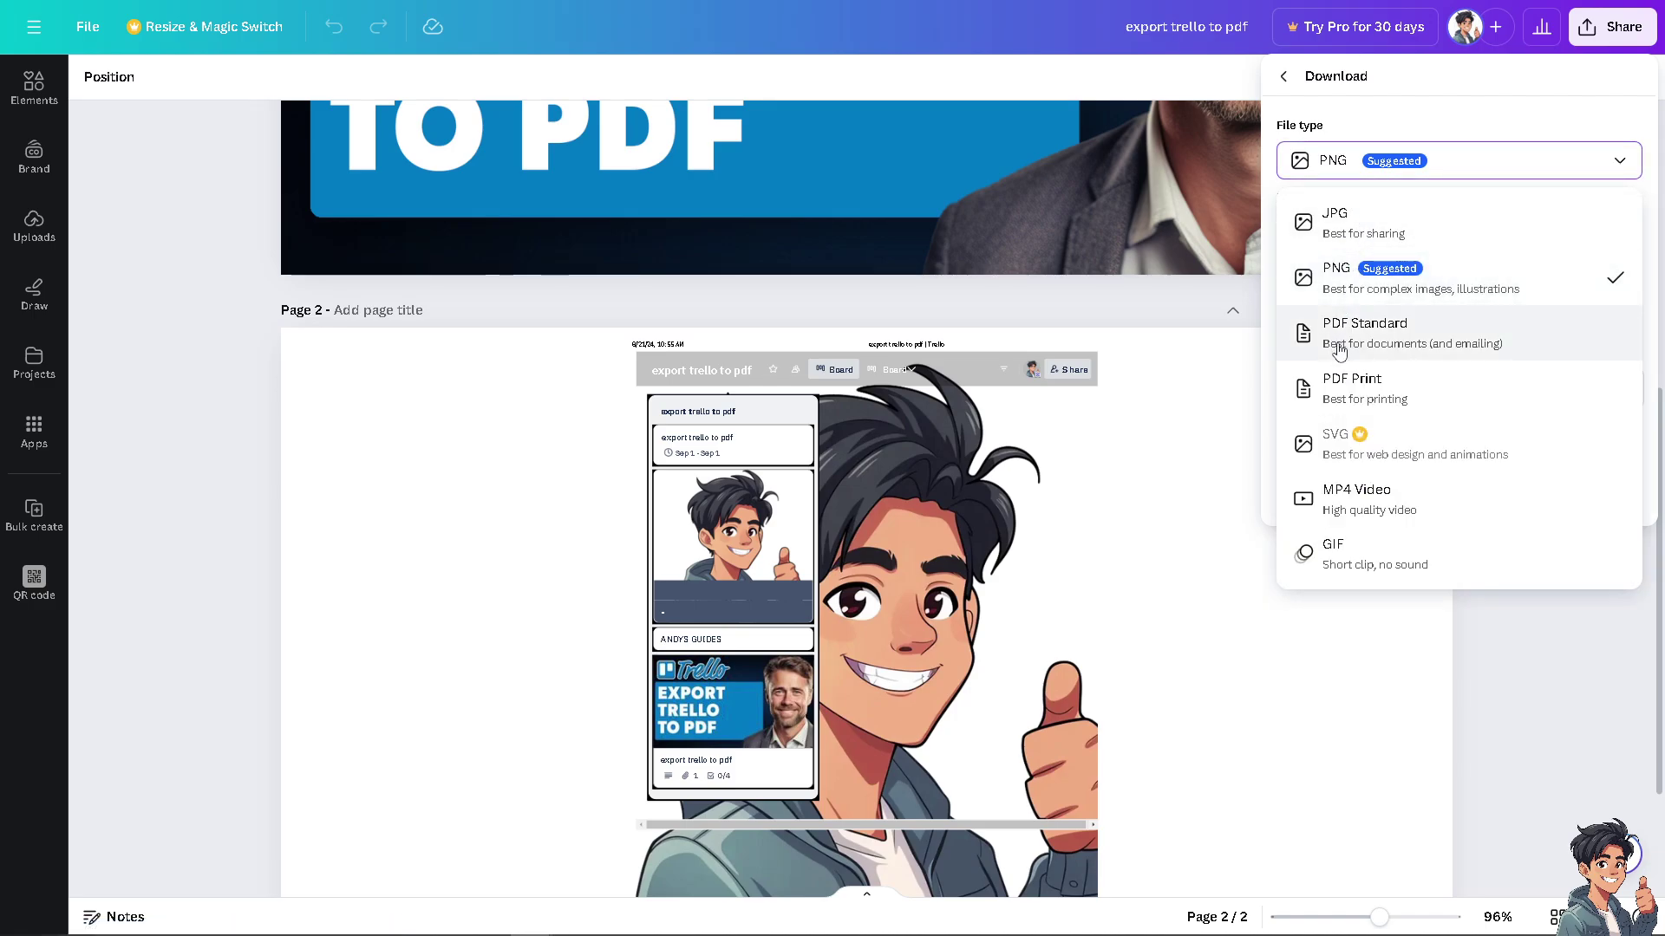
click(1273, 186)
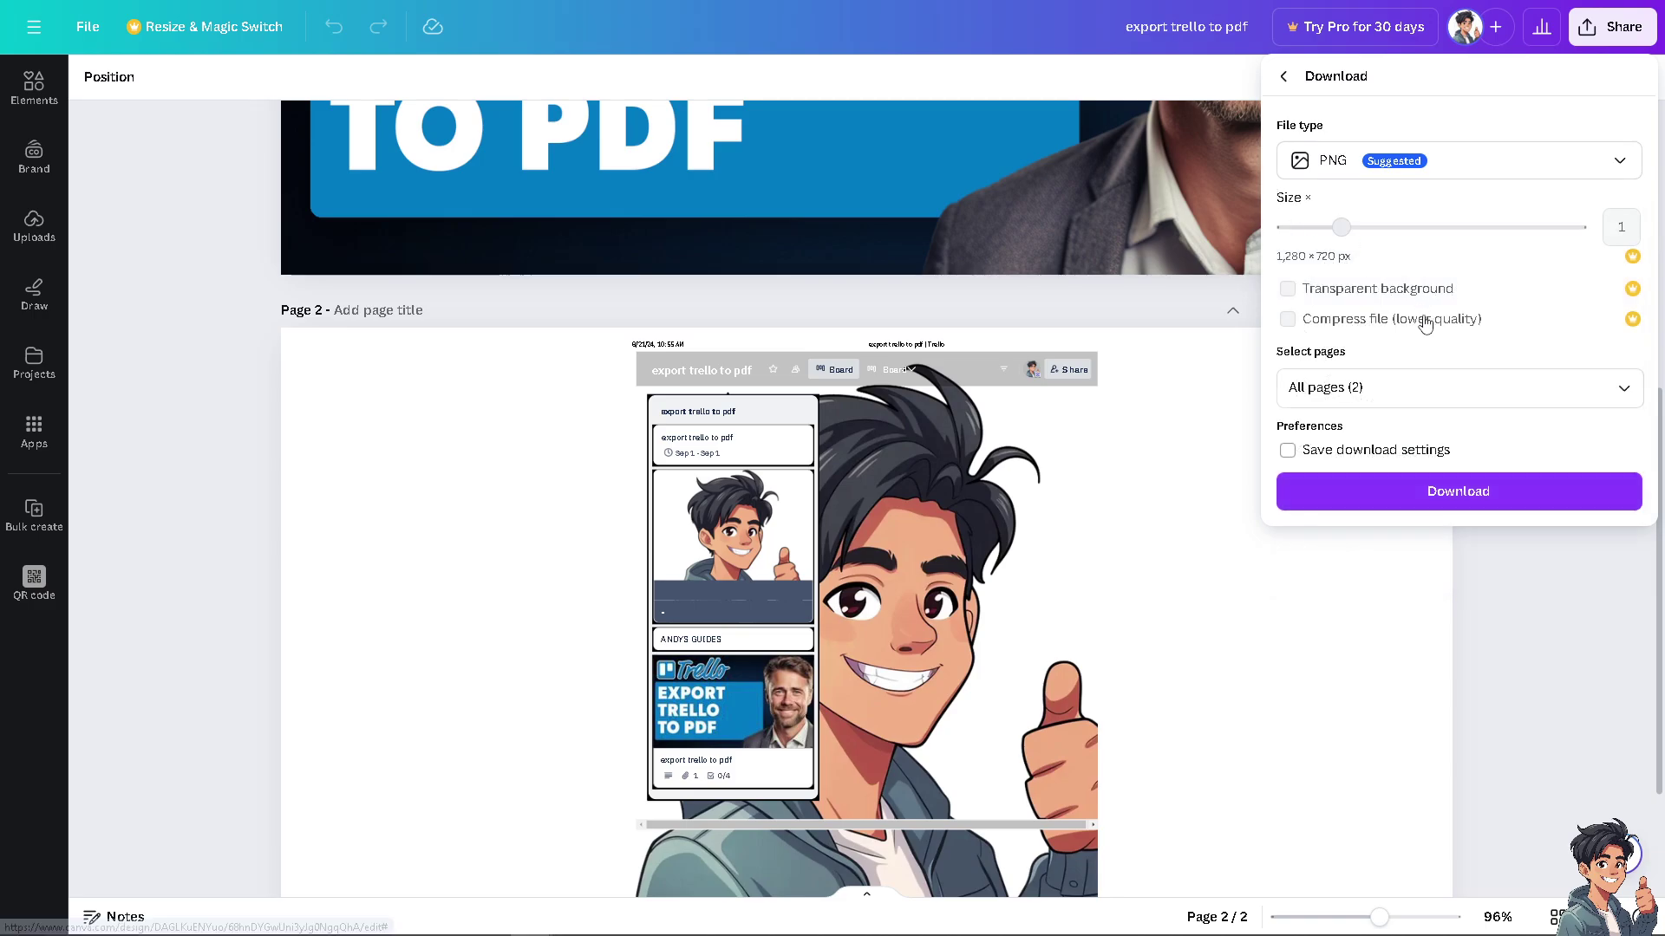
click(1285, 77)
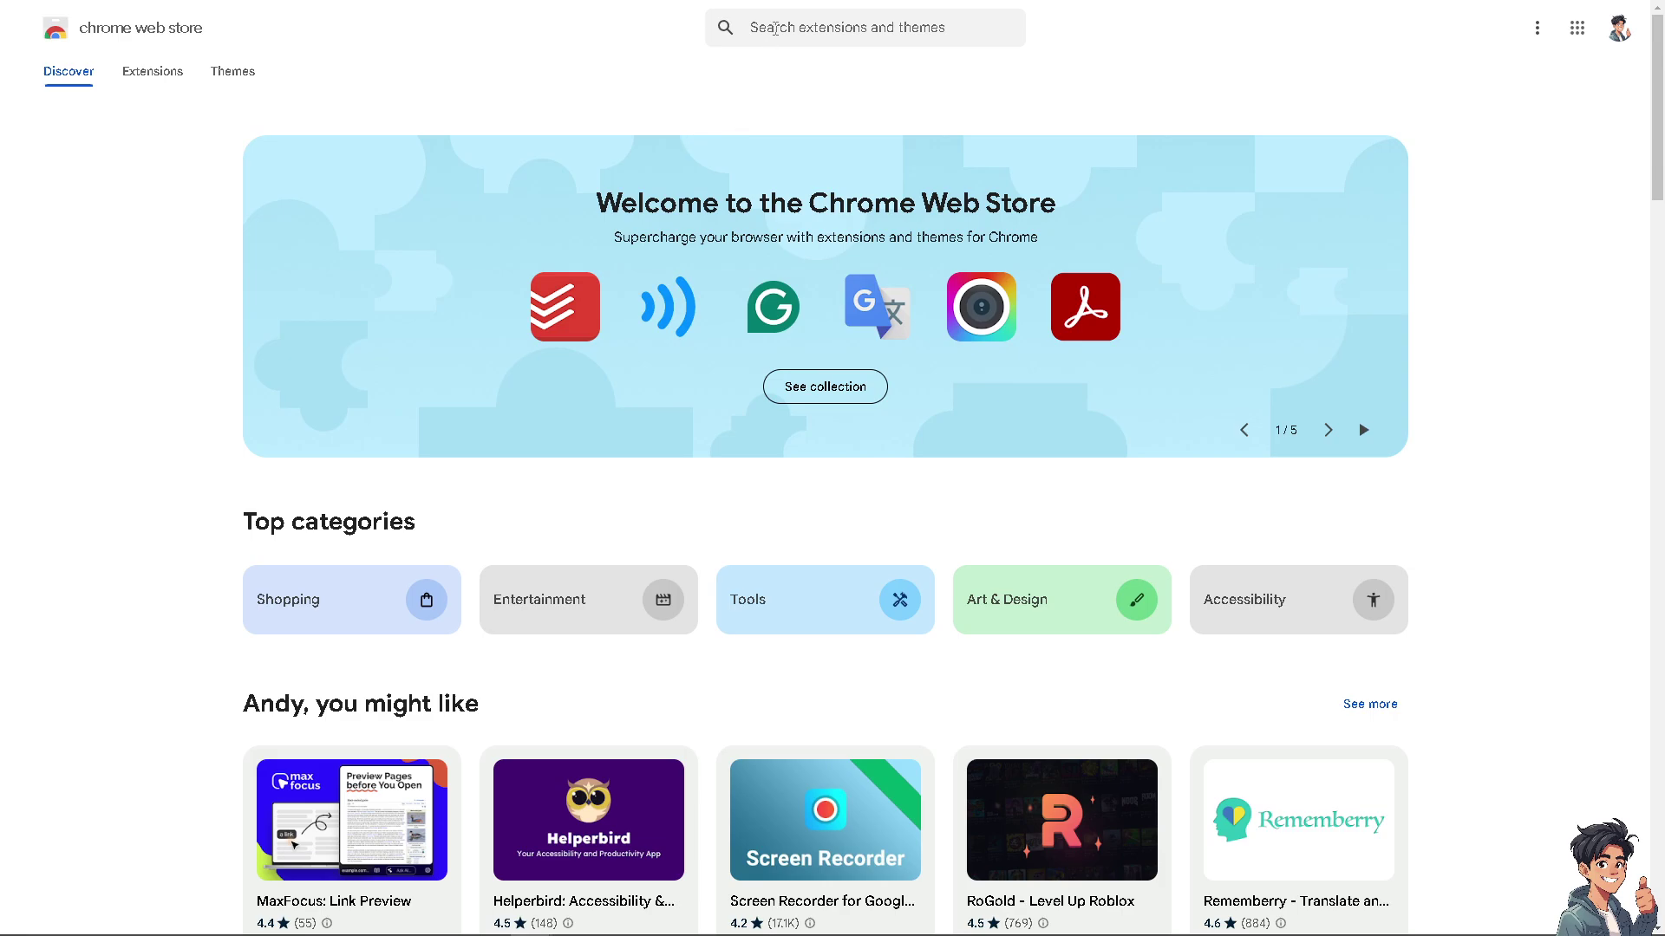
Step: Search the store for 'Trello print' and open the Trello Card Printer extension's details
click(775, 29)
text(Trel)
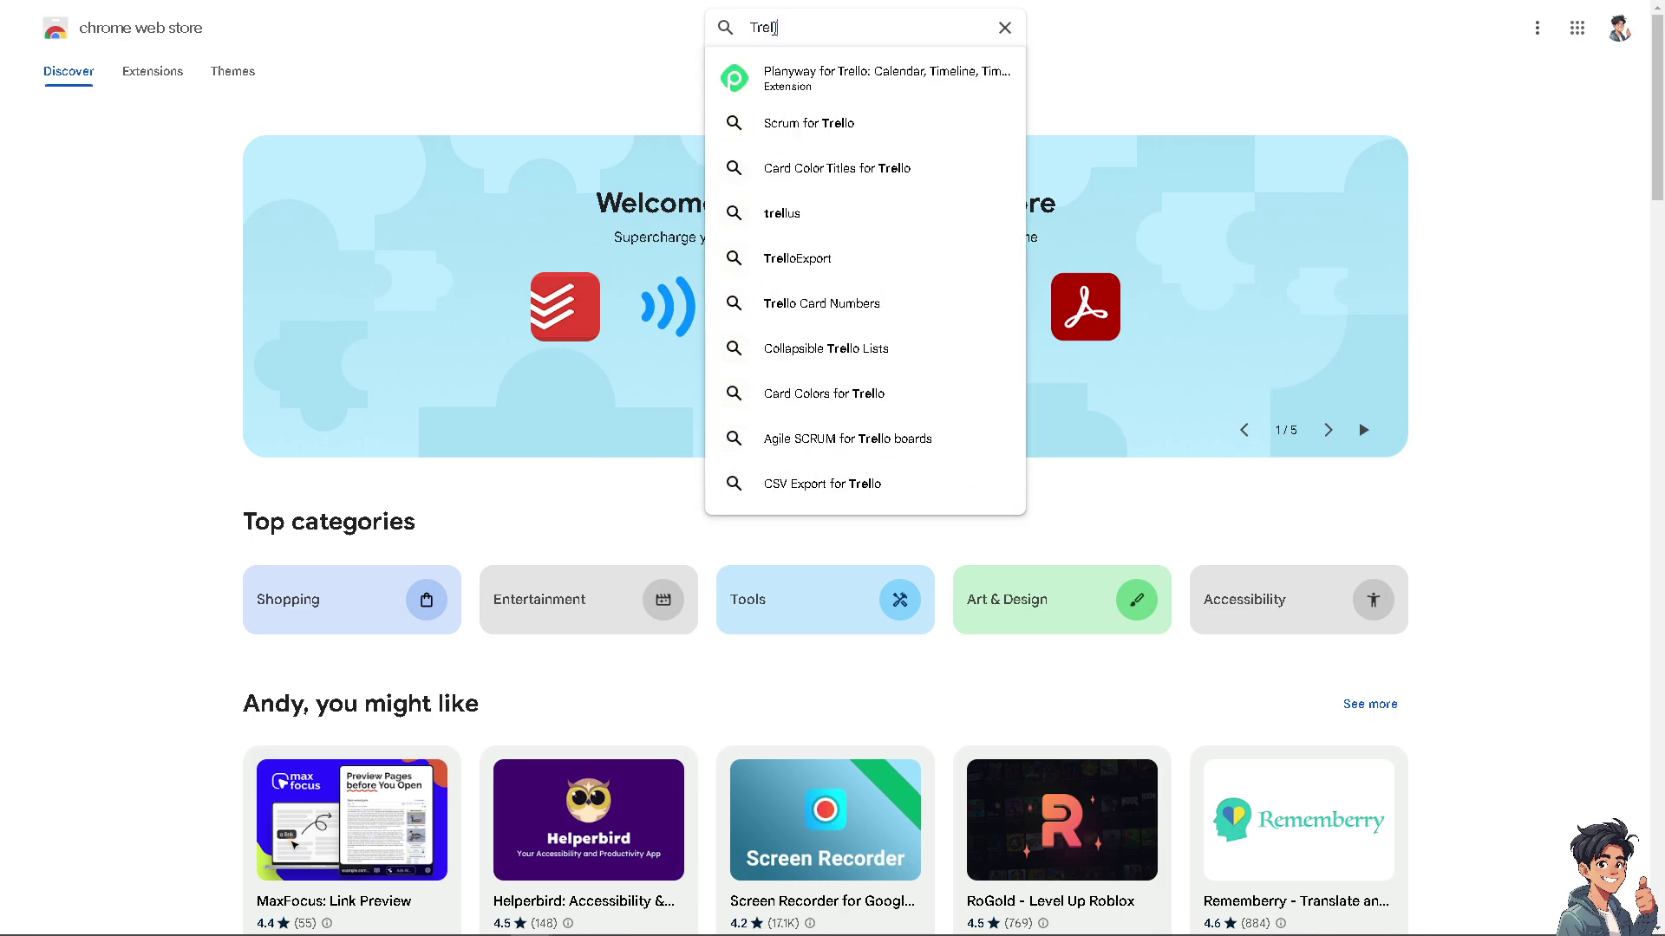
text(lo)
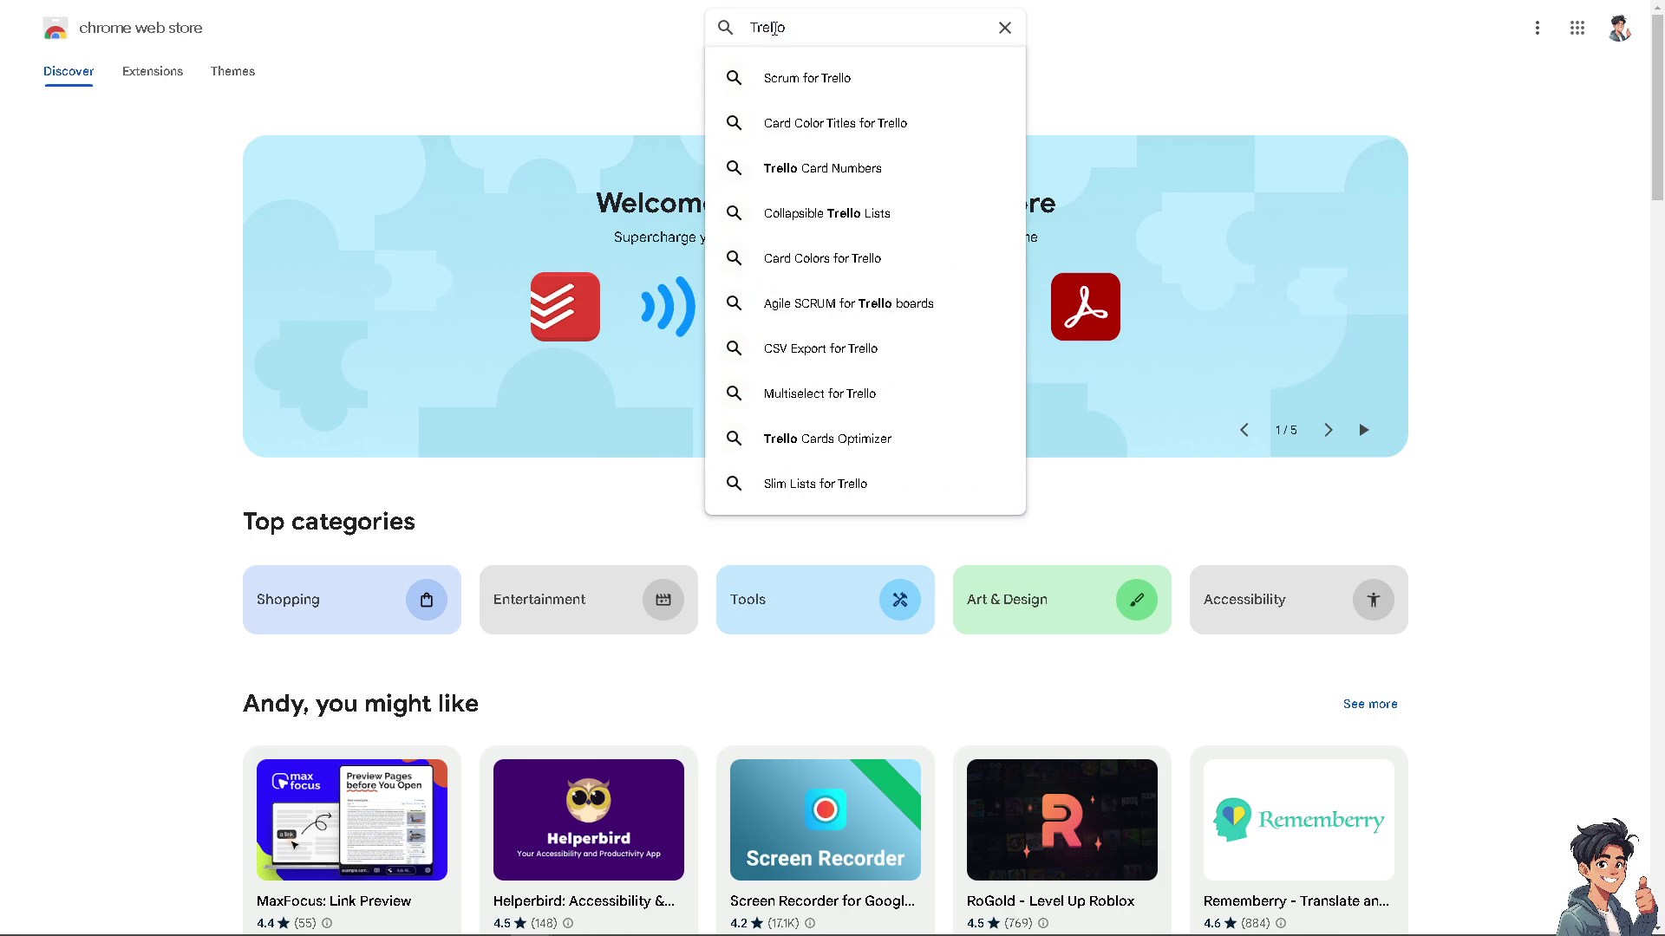
text( print)
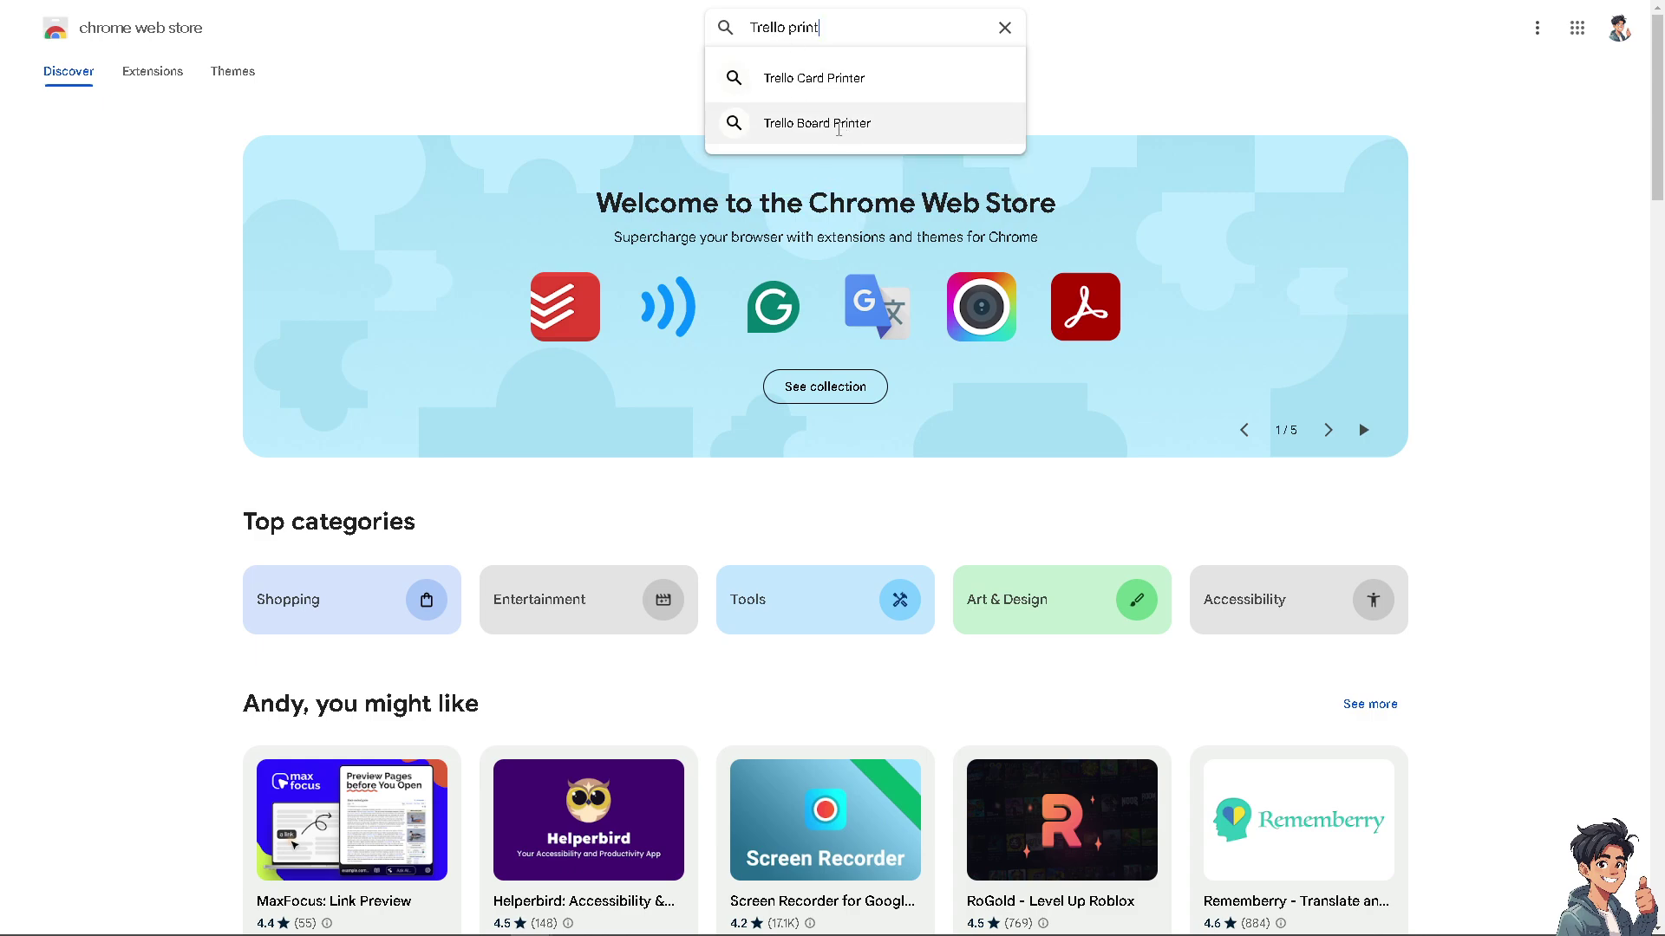
click(804, 92)
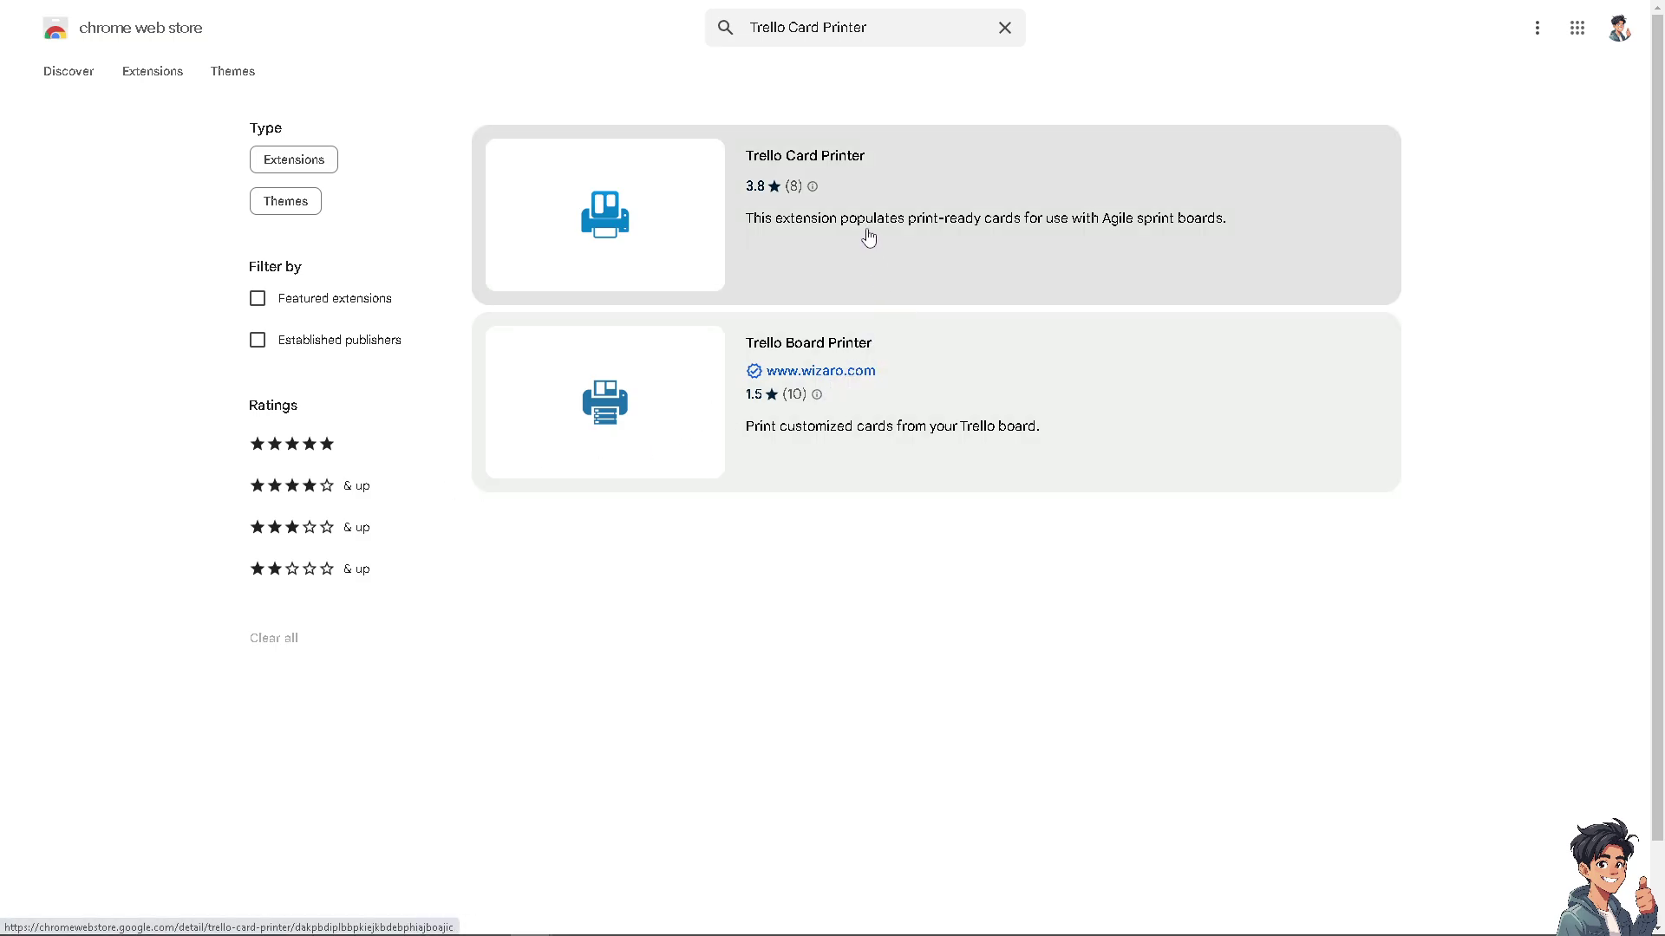
click(890, 184)
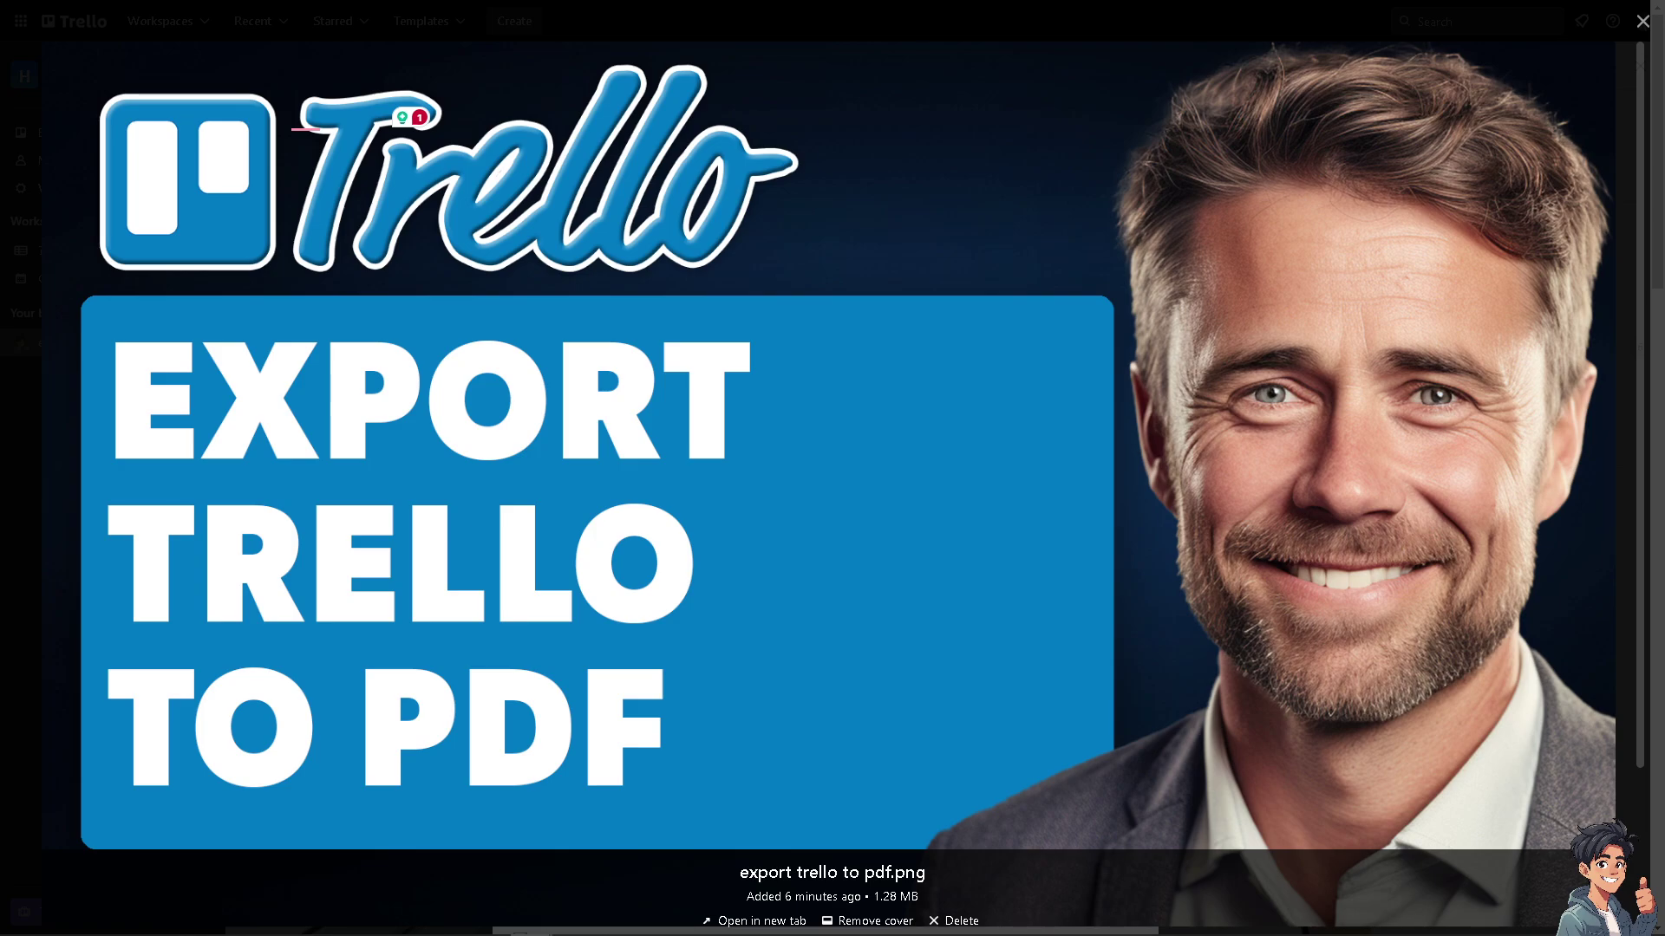
Step: Close the full-size cover image and the card details to get back to the board
click(525, 388)
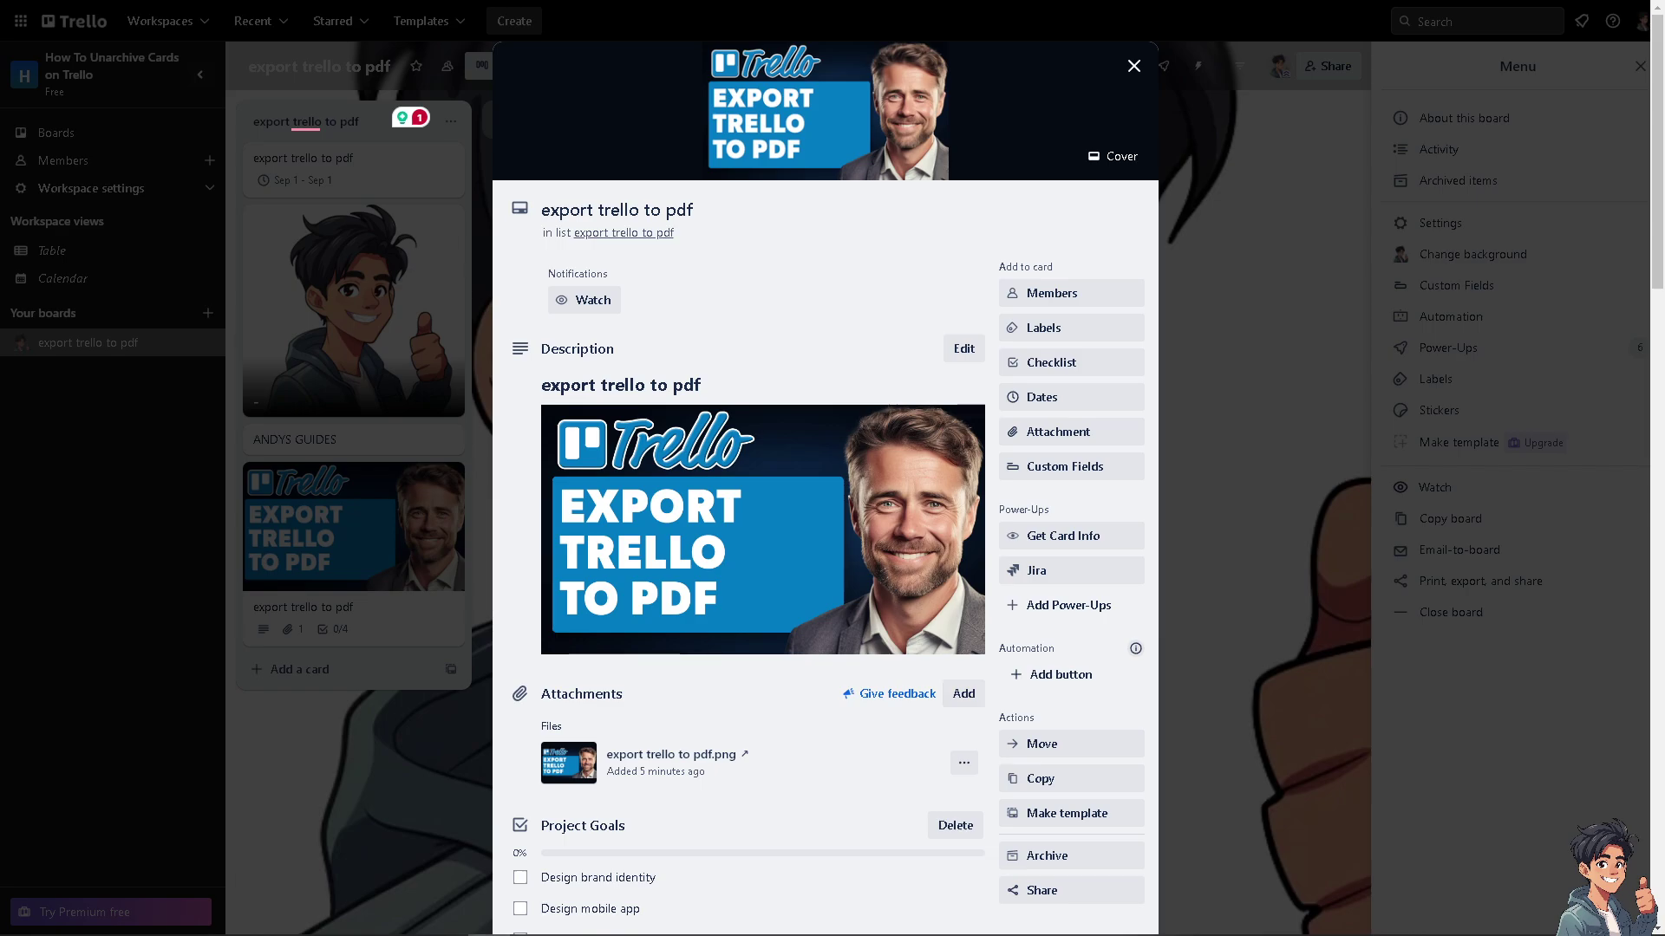
click(1133, 66)
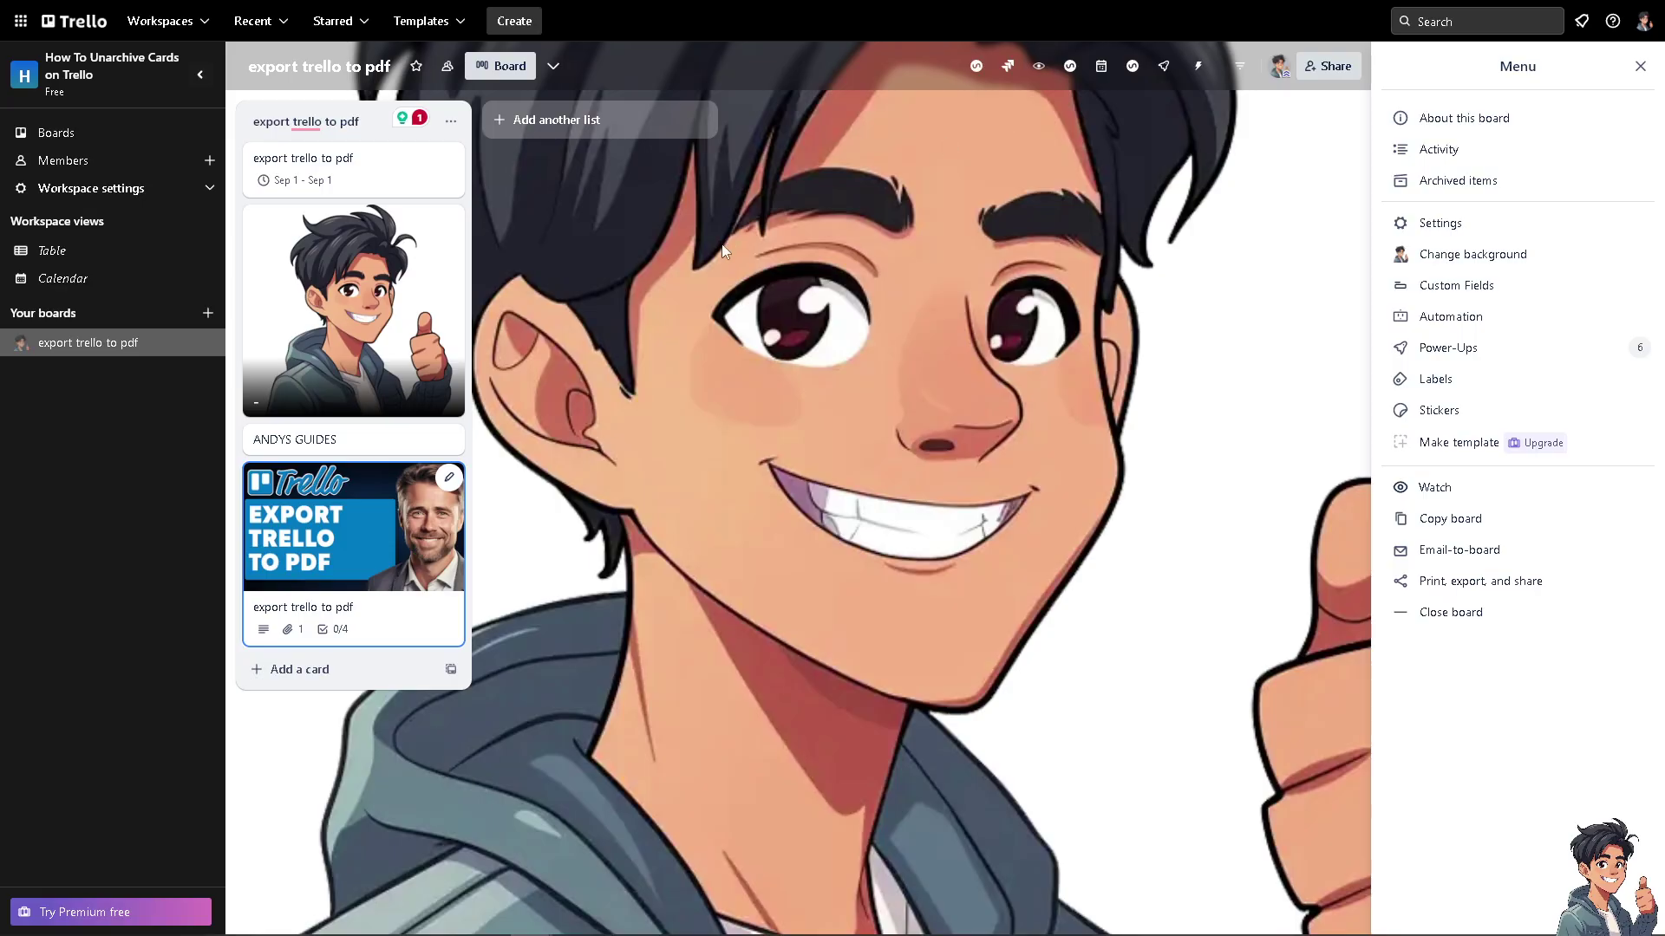